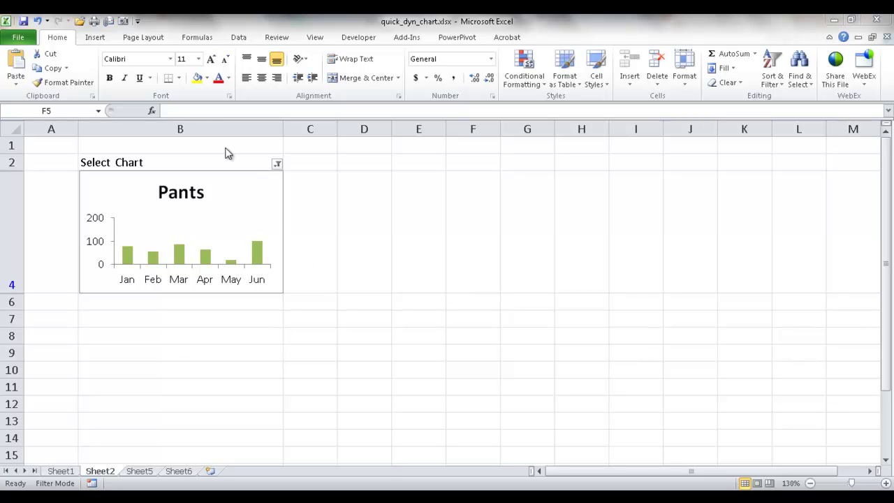
Filter the Select Chart list to show only the Shirts chart.
{"action": "left_click", "coordinate": [277, 165]}
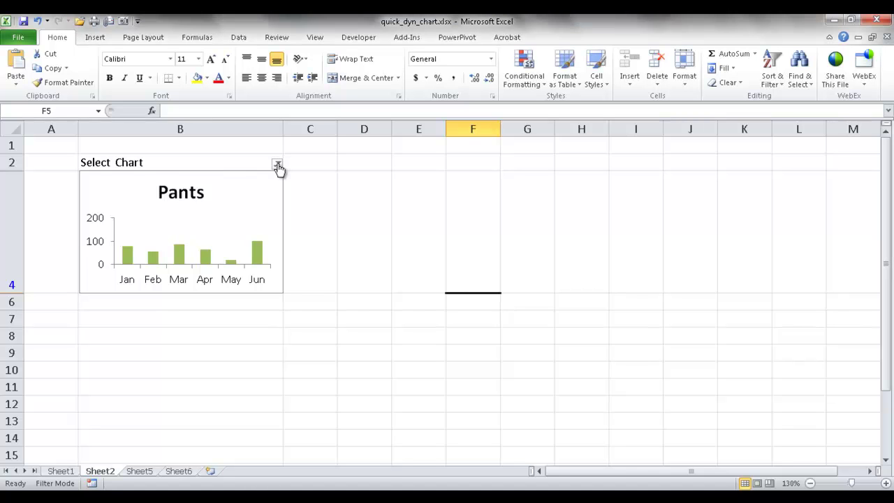
{"action": "left_click", "coordinate": [277, 166]}
{"action": "left_click", "coordinate": [147, 296]}
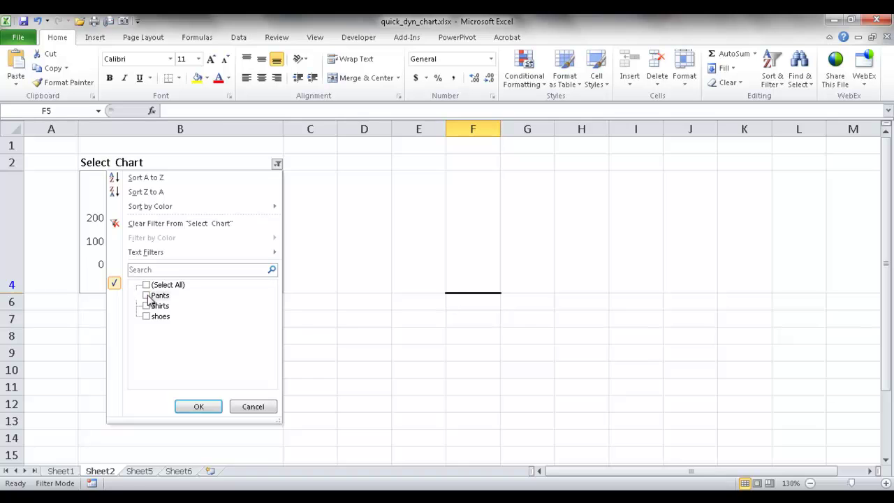
{"action": "left_click", "coordinate": [147, 306]}
{"action": "left_click", "coordinate": [199, 406]}
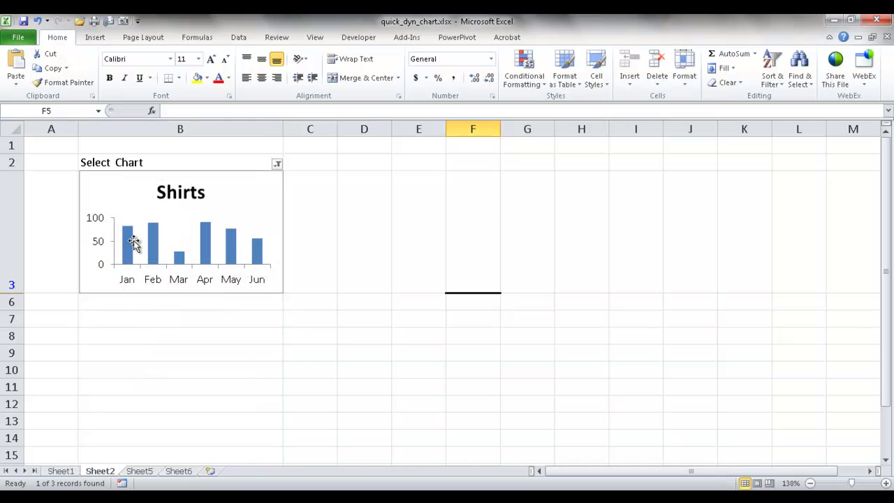
Change the Select Chart filter to show only the Shoes chart.
{"action": "left_click", "coordinate": [278, 166]}
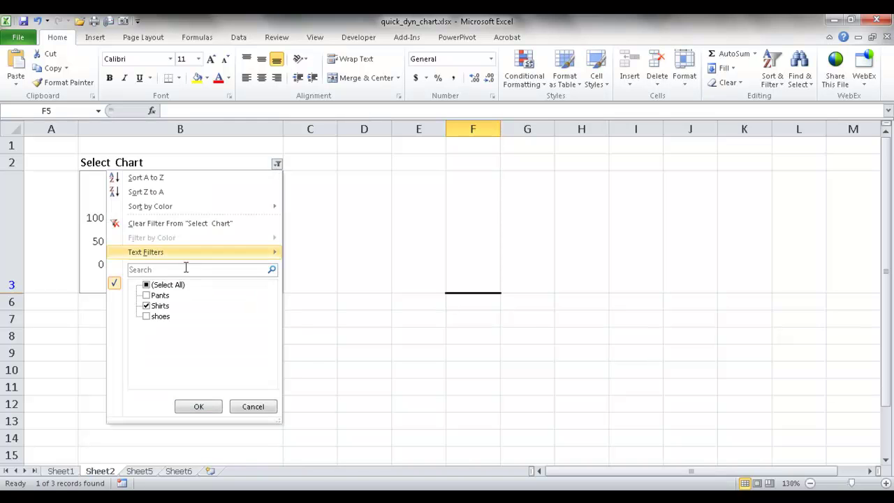
{"action": "left_click", "coordinate": [147, 306]}
{"action": "left_click", "coordinate": [147, 316]}
{"action": "left_click", "coordinate": [199, 406]}
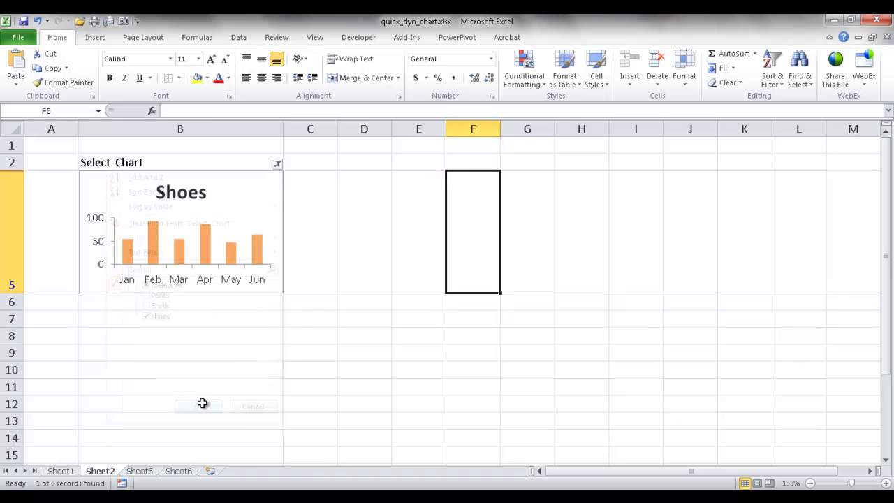
Show Pants and Shoes together, then restore all charts with (Select All).
{"action": "left_click", "coordinate": [277, 164]}
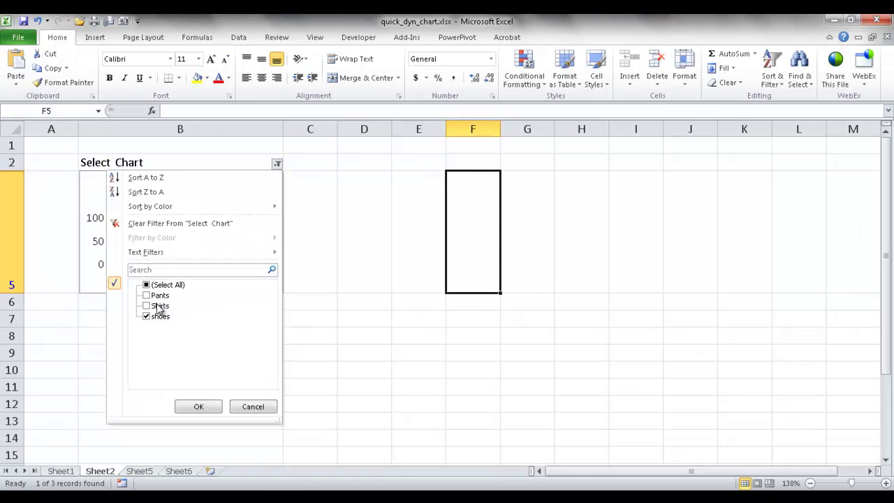
{"action": "left_click", "coordinate": [147, 296]}
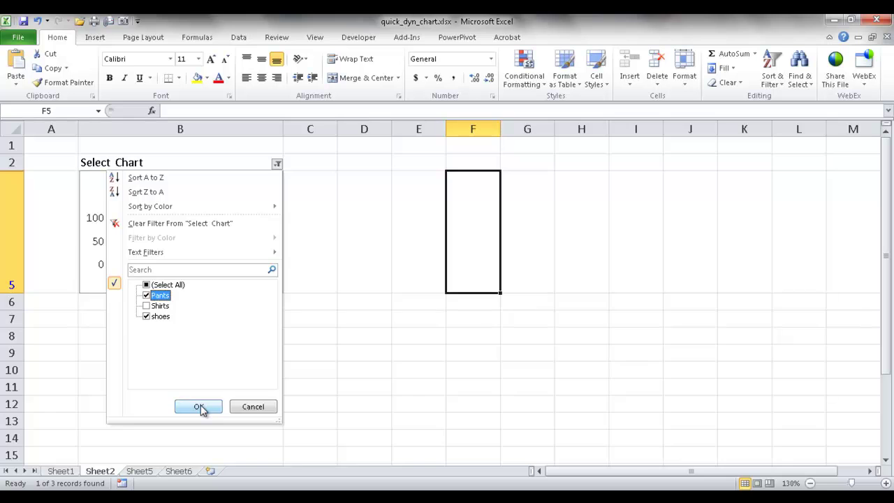
{"action": "left_click", "coordinate": [199, 406]}
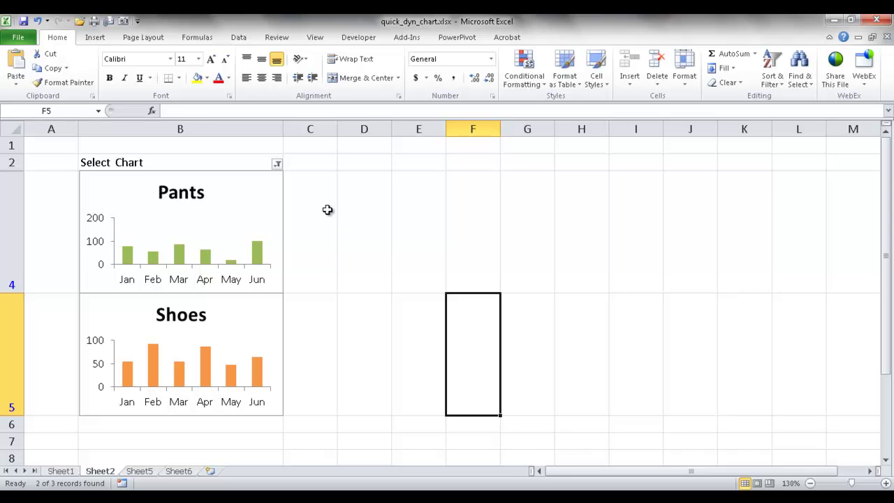
{"action": "left_click", "coordinate": [277, 164]}
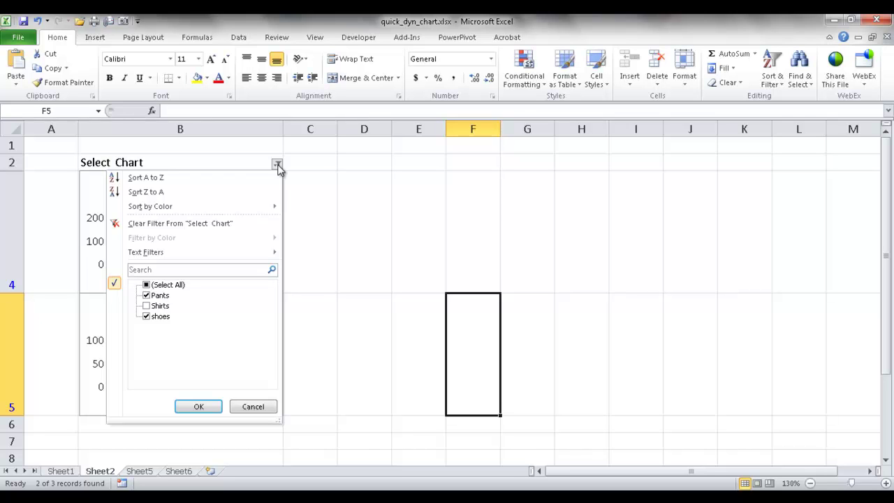
{"action": "left_click", "coordinate": [152, 286]}
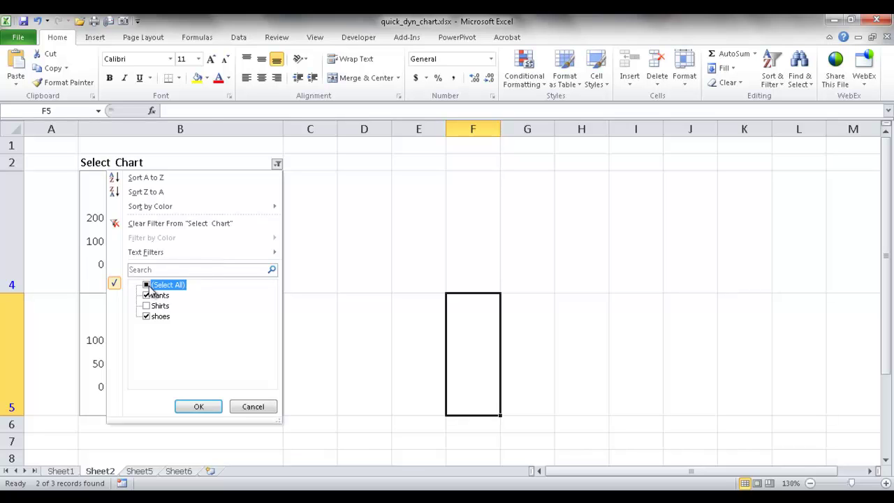
{"action": "left_click", "coordinate": [199, 407]}
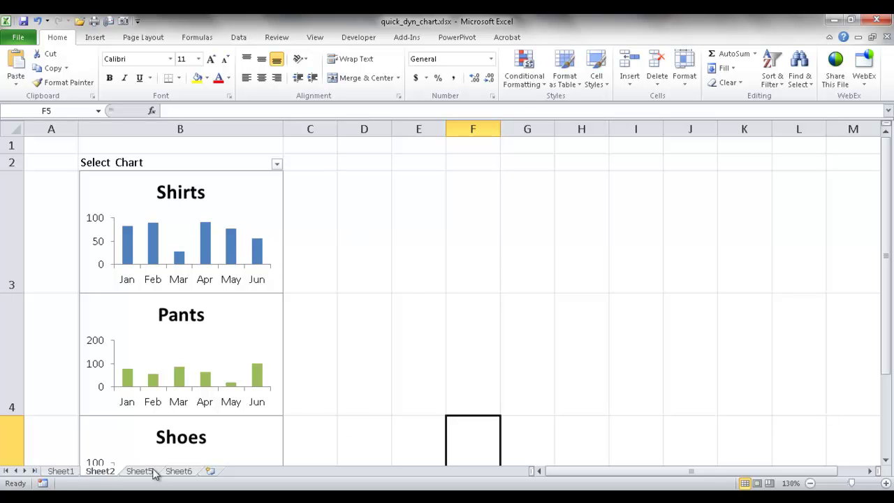
Copy Sheet1's A1:G4 table into Sheet5 at A1, then select A1:G2.
{"action": "left_click", "coordinate": [63, 471]}
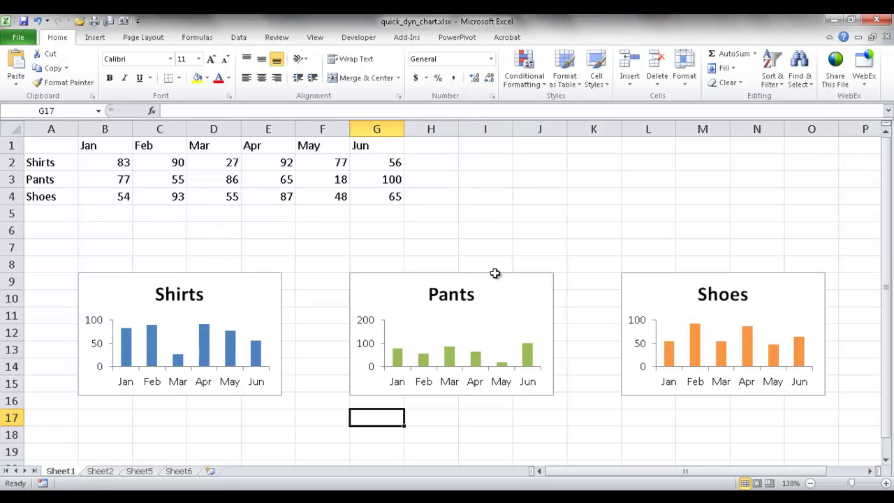
{"action": "left_click_drag", "start_coordinate": [381, 196], "coordinate": [68, 148]}
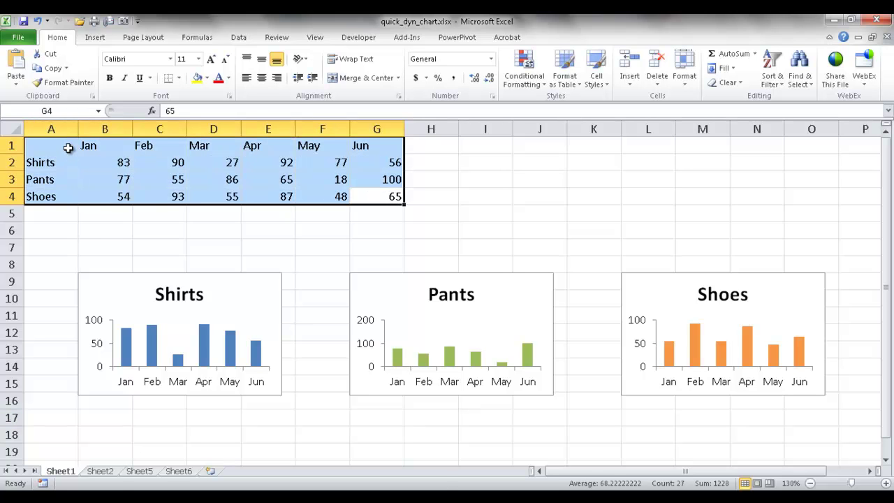
{"action": "key", "text": "ctrl+c"}
{"action": "left_click", "coordinate": [140, 471]}
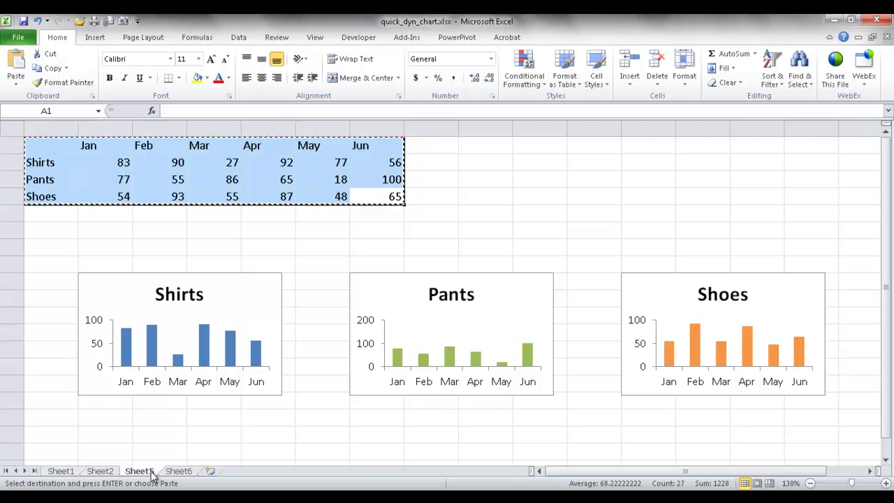
{"action": "key", "text": "ctrl+v"}
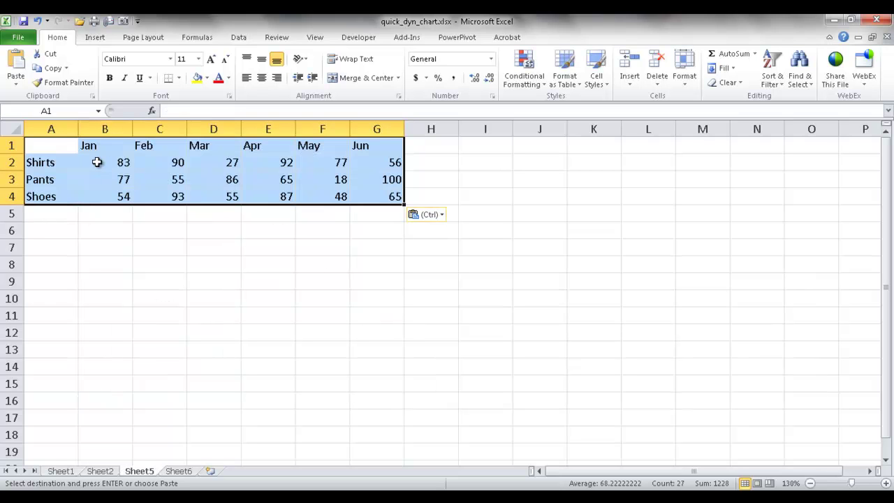
{"action": "left_click", "coordinate": [207, 300]}
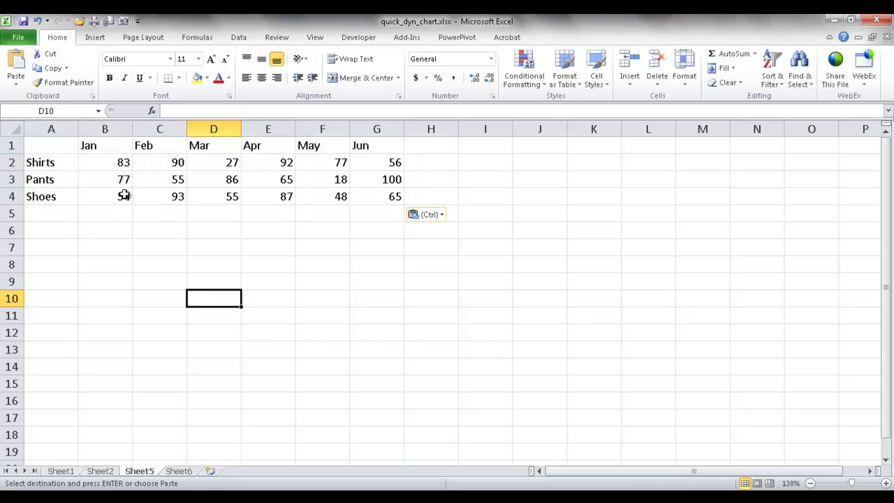
{"action": "left_click_drag", "start_coordinate": [61, 148], "coordinate": [366, 161]}
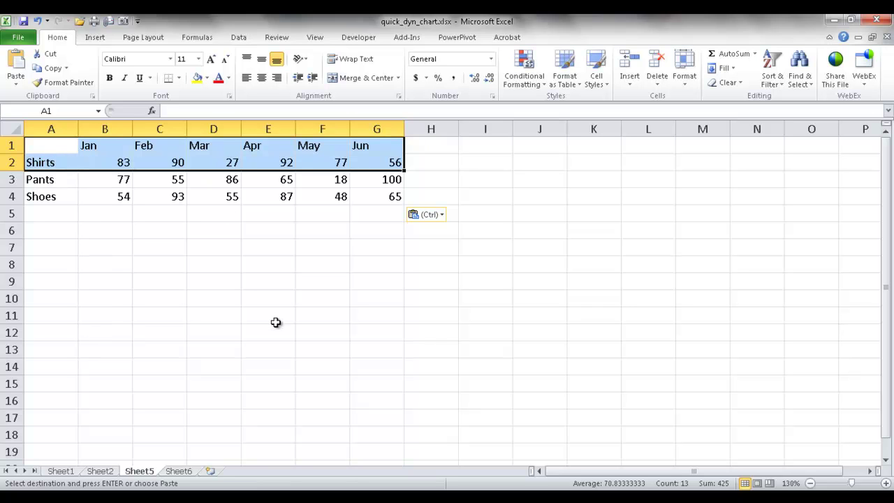
Insert a 2-D Clustered Column chart of the Shirts row.
{"action": "left_click", "coordinate": [95, 37]}
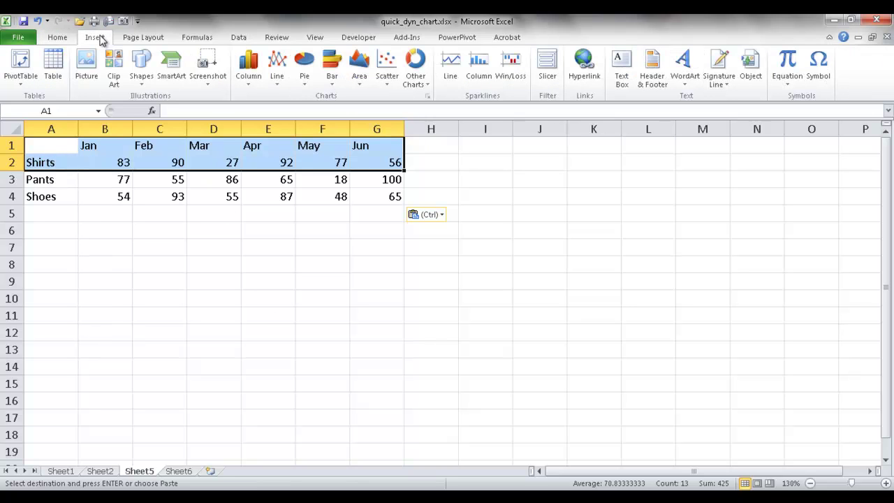
{"action": "left_click", "coordinate": [248, 83]}
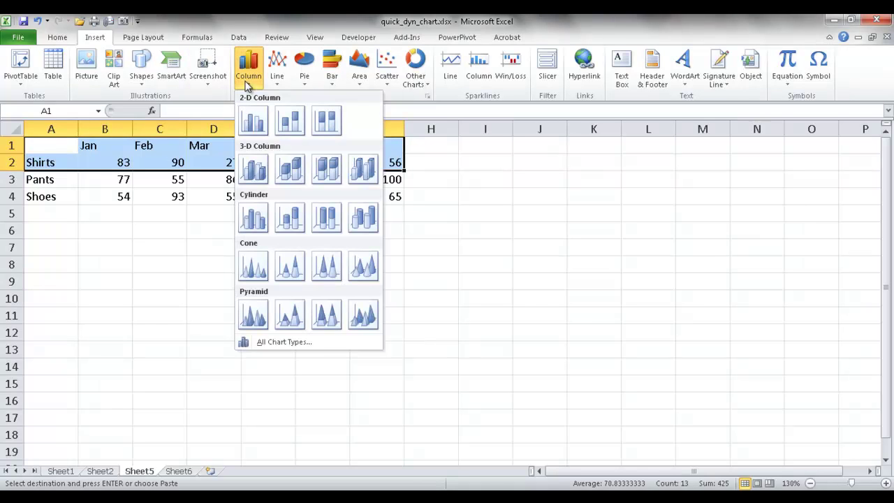
{"action": "left_click", "coordinate": [254, 121]}
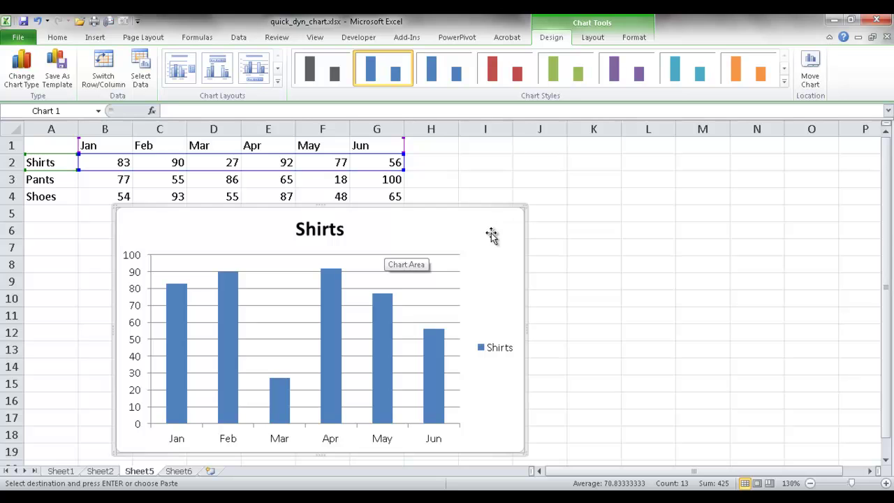
Delete the chart's legend and horizontal gridlines.
{"action": "left_click", "coordinate": [489, 346]}
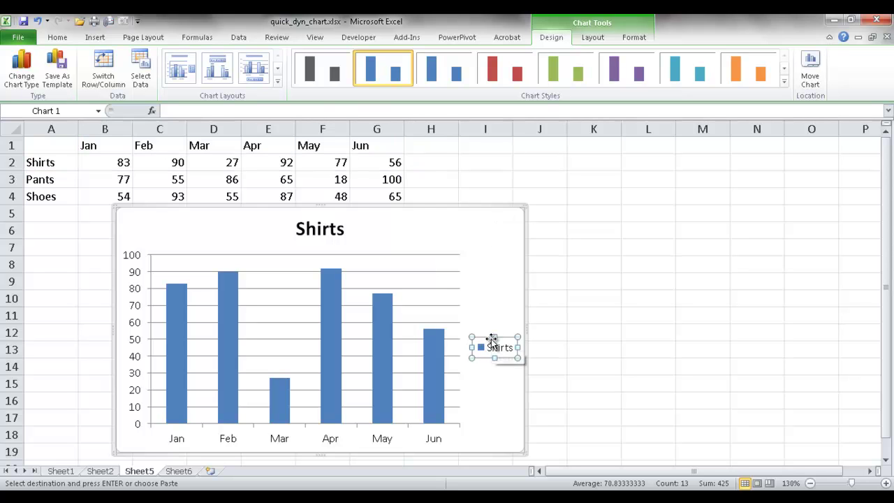
{"action": "key", "text": "Delete"}
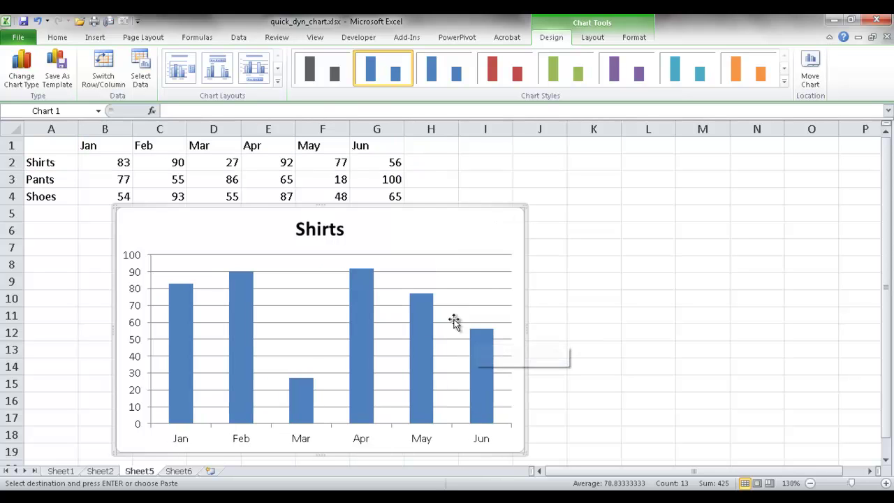
{"action": "left_click", "coordinate": [459, 305]}
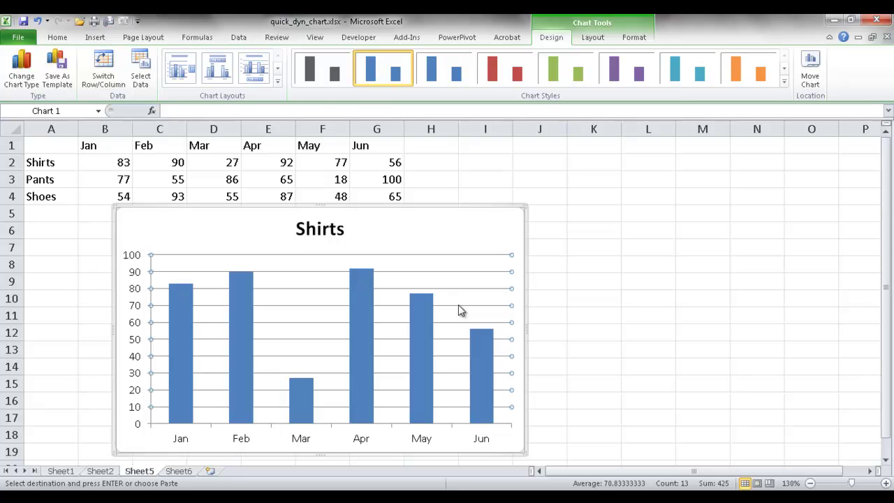
{"action": "key", "text": "Delete"}
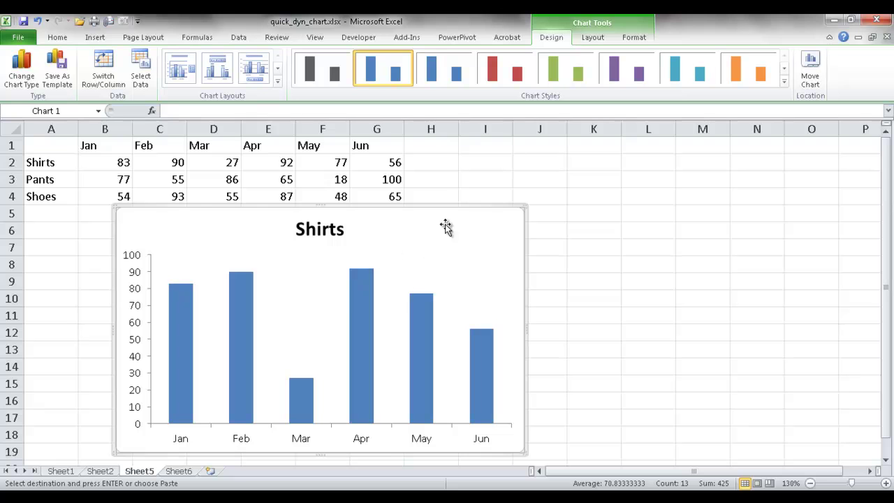
Change the chart height from 3.02" to 1.5" on the Format tab.
{"action": "left_click_drag", "start_coordinate": [525, 203], "coordinate": [526, 202]}
{"action": "left_click", "coordinate": [635, 37]}
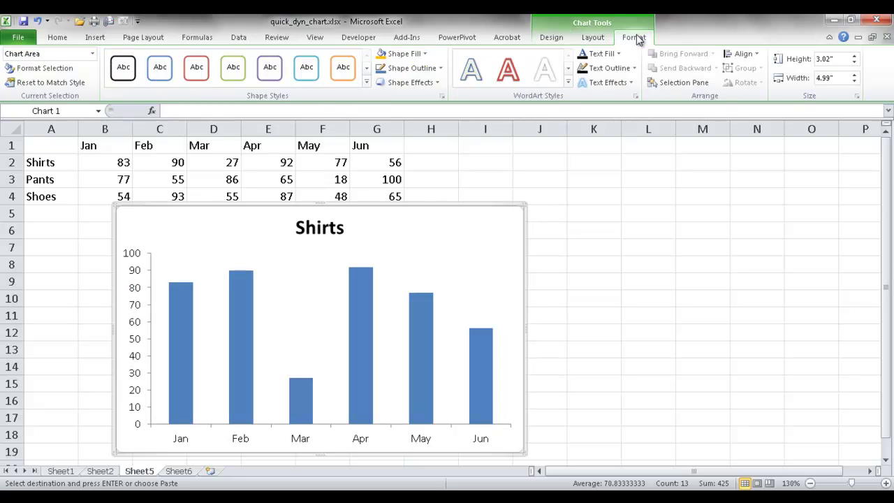
{"action": "left_click", "coordinate": [815, 60]}
{"action": "left_click_drag", "start_coordinate": [849, 61], "coordinate": [780, 59]}
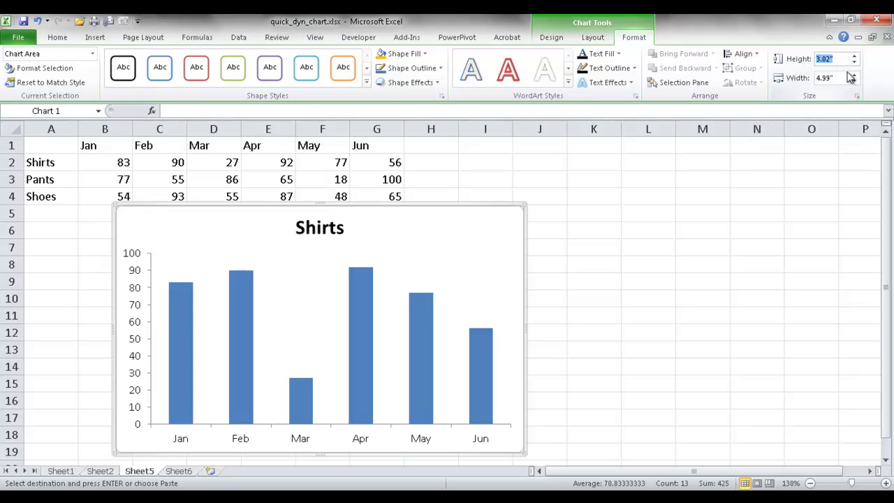
{"action": "type", "text": "1.5"}
{"action": "key", "text": "Tab"}
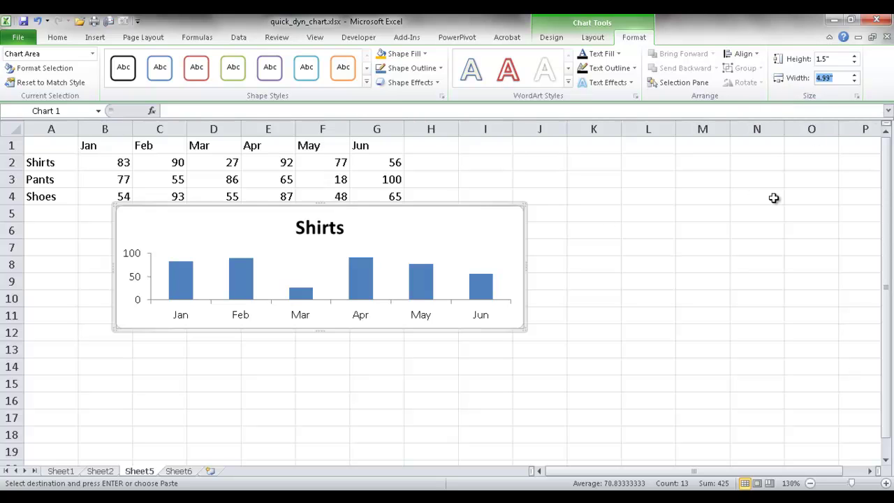
{"action": "left_click", "coordinate": [748, 215]}
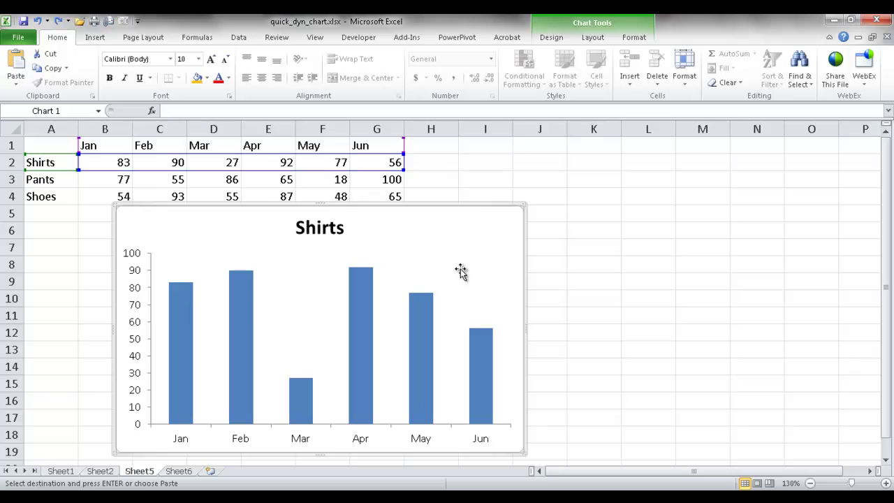
Open the full Size and Properties settings and select the Scale Height percentage.
{"action": "left_click", "coordinate": [633, 37]}
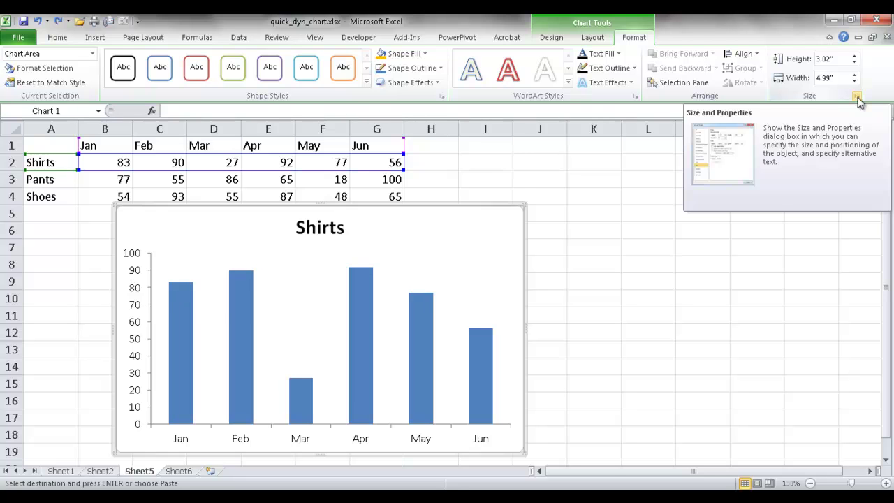
{"action": "left_click", "coordinate": [858, 97]}
{"action": "left_click_drag", "start_coordinate": [475, 98], "coordinate": [711, 114]}
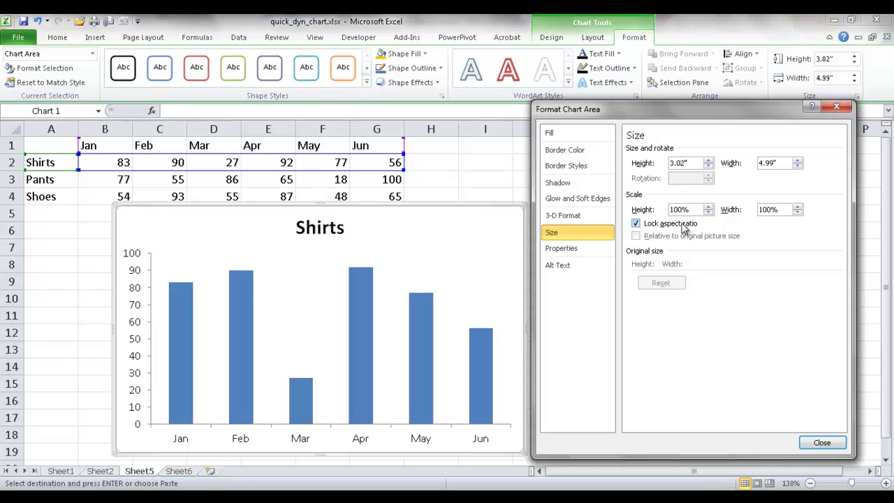
{"action": "left_click_drag", "start_coordinate": [691, 209], "coordinate": [659, 209]}
Apply the 50% scale and move the Shirts chart under the table at row 7.
{"action": "left_click", "coordinate": [822, 442]}
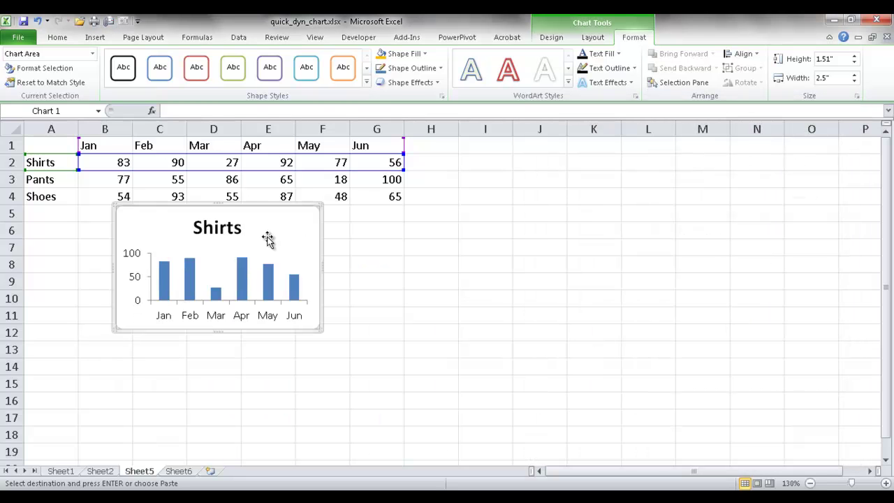
{"action": "left_click_drag", "start_coordinate": [295, 217], "coordinate": [289, 251]}
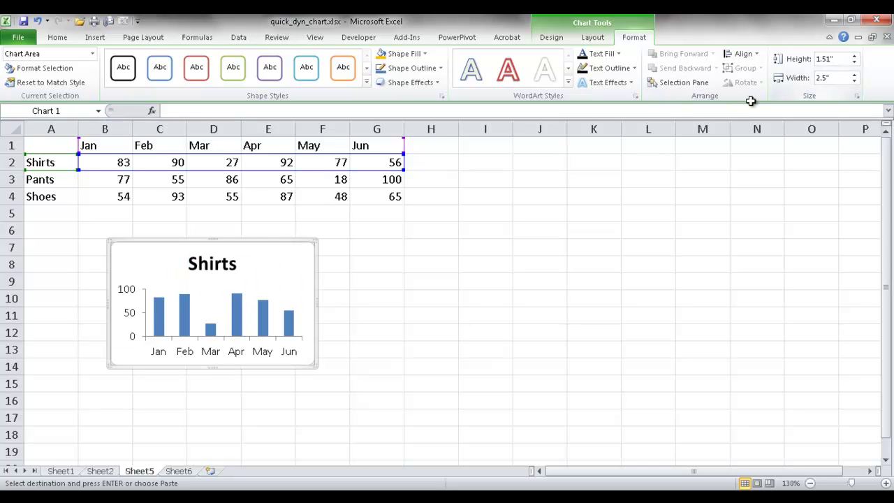
{"action": "left_click_drag", "start_coordinate": [256, 242], "coordinate": [202, 240]}
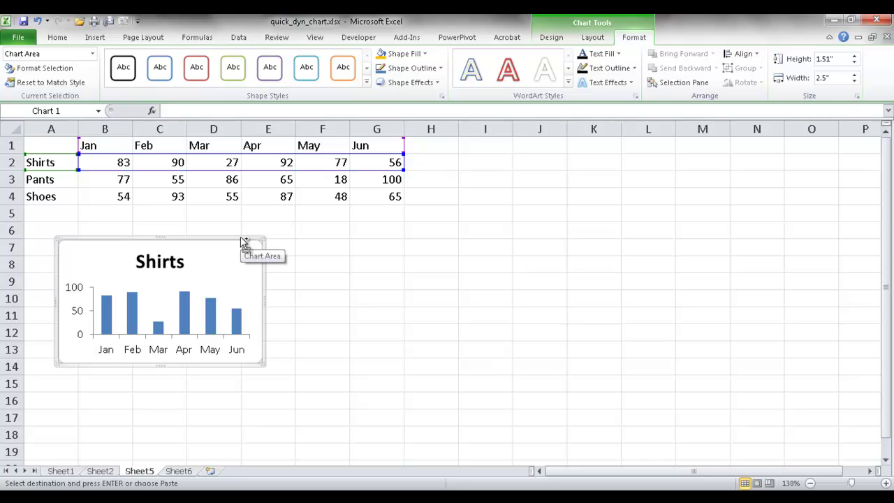
Paste two copies of the Shirts chart, placing them to its right.
{"action": "key", "text": "ctrl+v"}
{"action": "left_click_drag", "start_coordinate": [233, 256], "coordinate": [455, 243]}
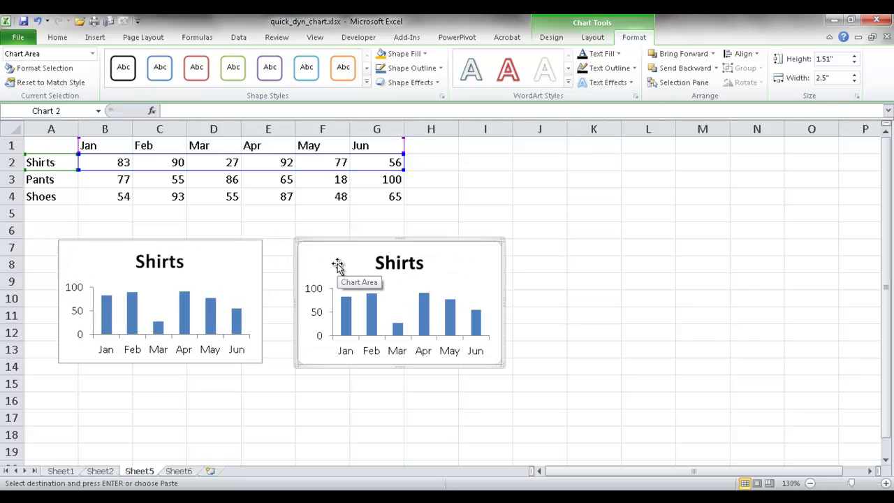
{"action": "key", "text": "ctrl+v"}
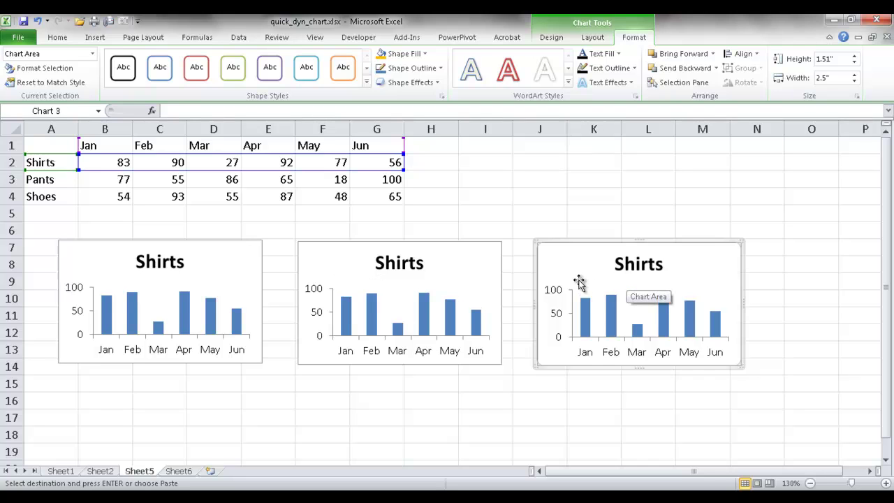
Repoint the middle chart's series to Pants in row 3 and the right chart's to Shoes in row 4.
{"action": "left_click", "coordinate": [458, 282]}
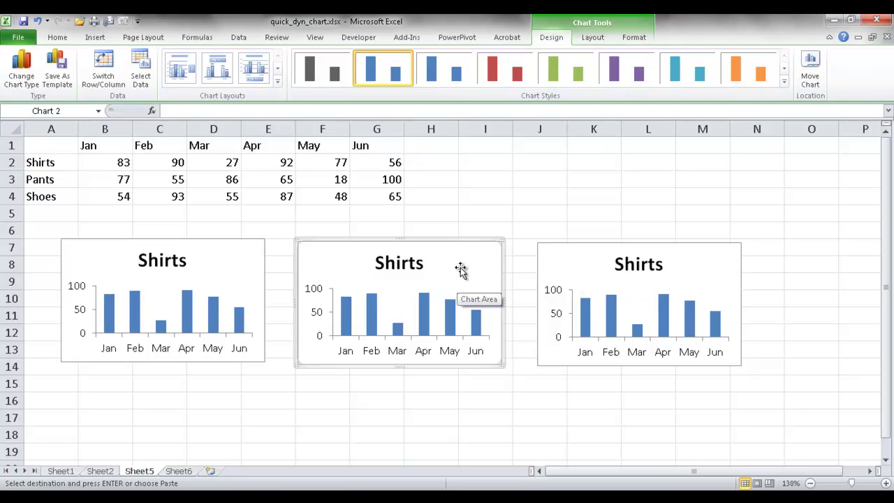
{"action": "left_click", "coordinate": [449, 310]}
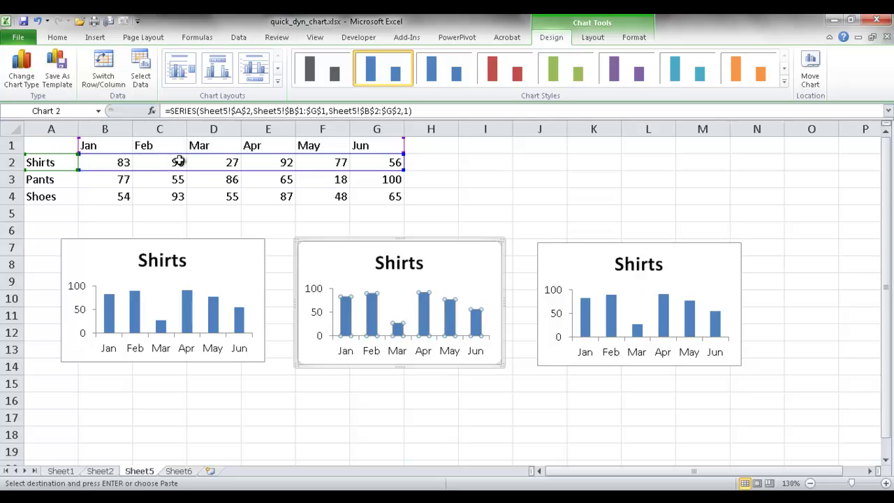
{"action": "left_click_drag", "start_coordinate": [62, 173], "coordinate": [62, 182]}
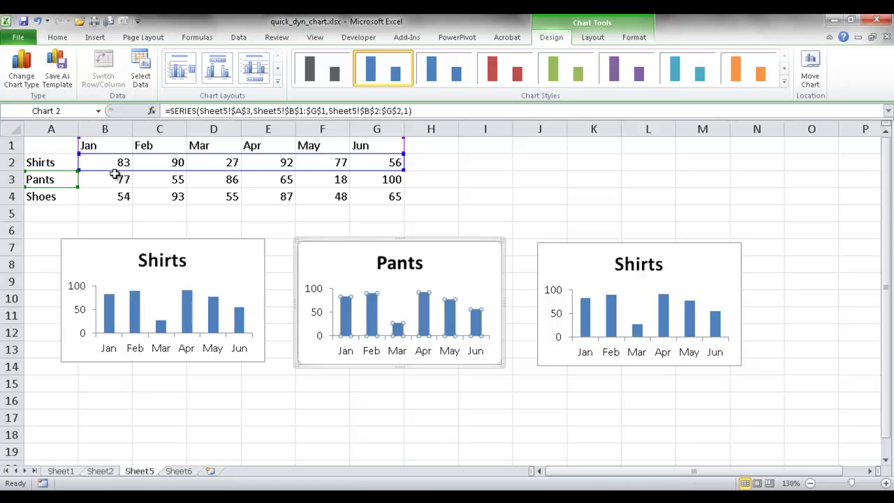
{"action": "left_click_drag", "start_coordinate": [115, 175], "coordinate": [116, 186]}
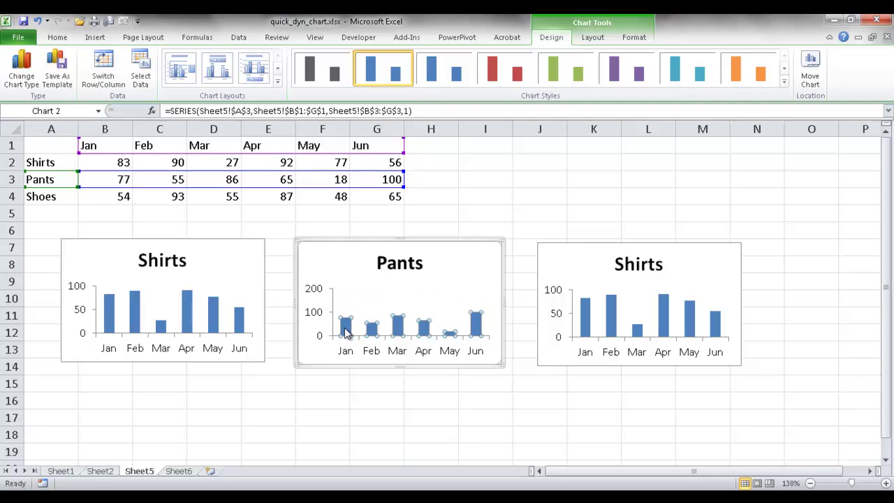
{"action": "left_click", "coordinate": [642, 302]}
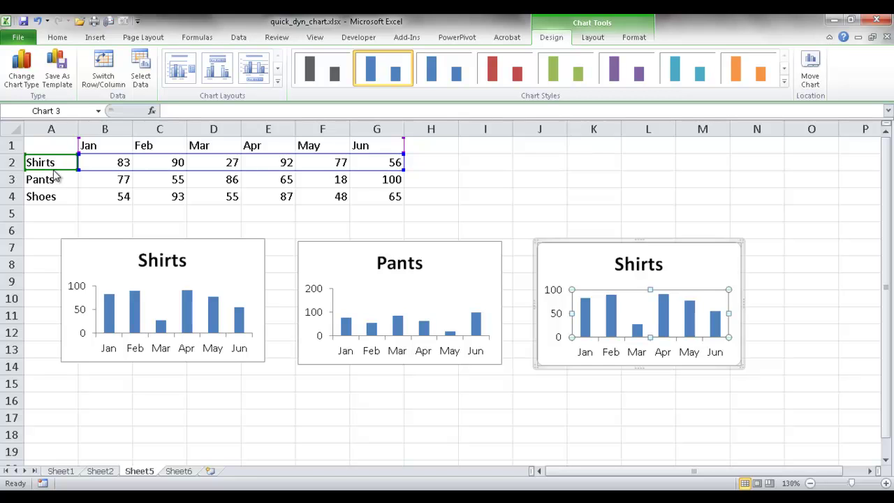
{"action": "left_click_drag", "start_coordinate": [56, 177], "coordinate": [52, 197]}
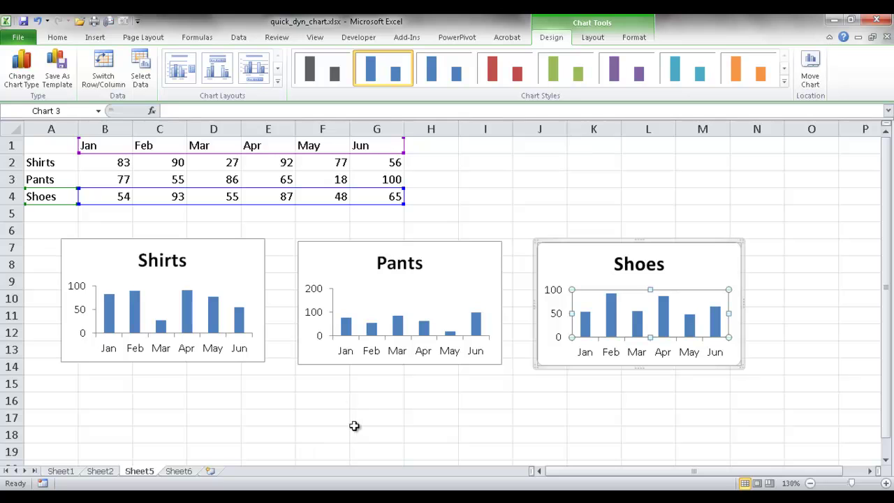
Fill the Pants bars orange and the Shoes bars green via Shape Fill.
{"action": "left_click", "coordinate": [399, 327]}
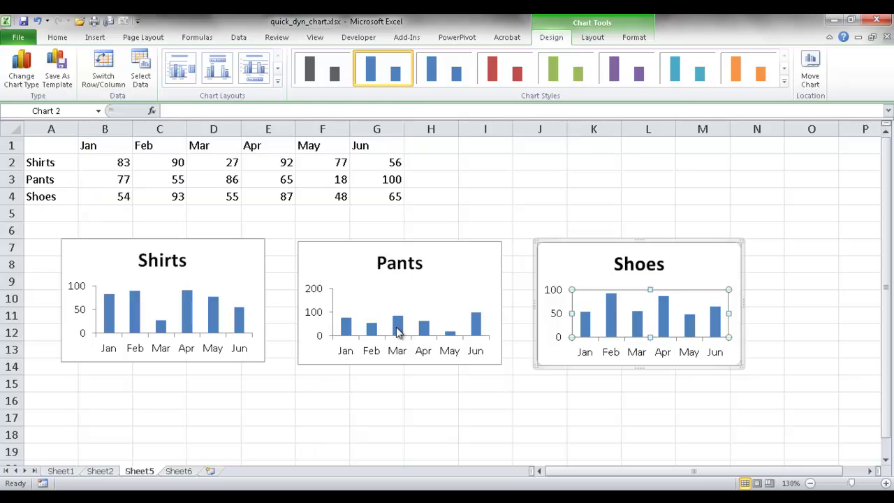
{"action": "right_click", "coordinate": [398, 332]}
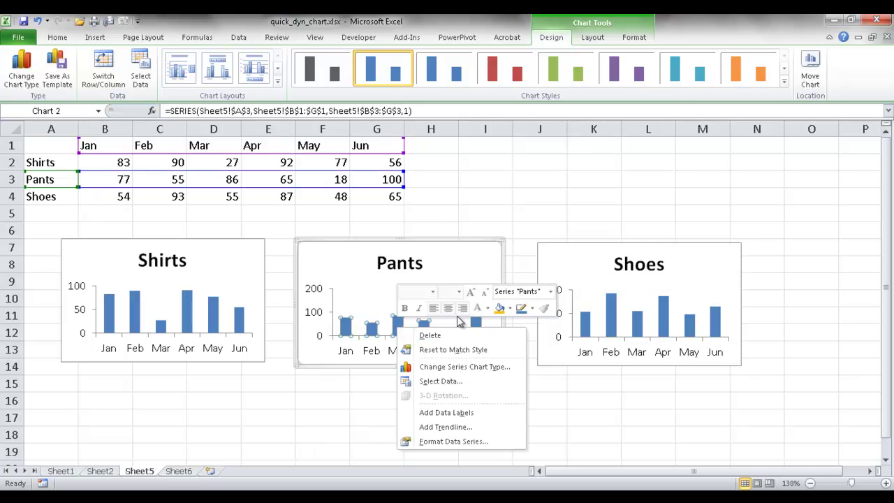
{"action": "left_click", "coordinate": [499, 309]}
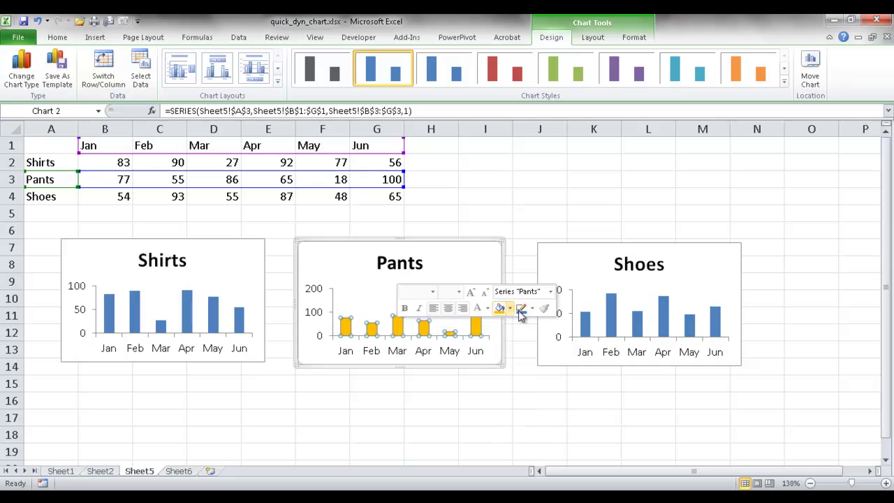
{"action": "right_click", "coordinate": [609, 321]}
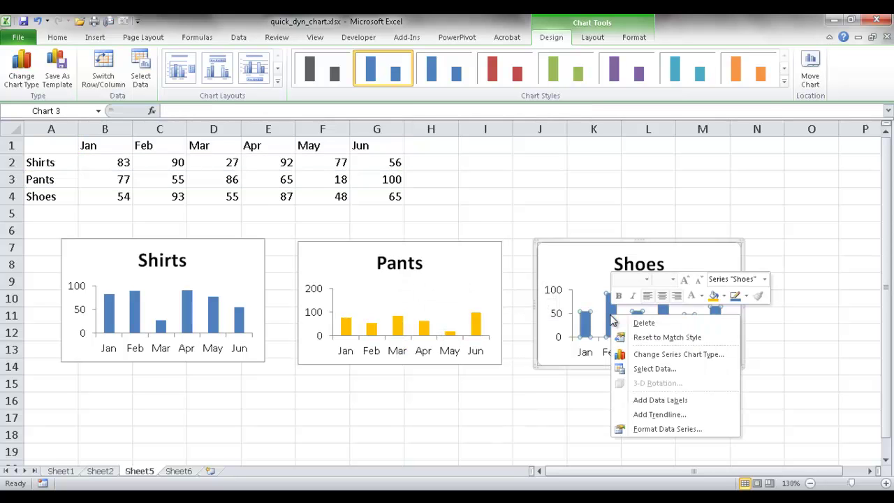
{"action": "left_click", "coordinate": [726, 296]}
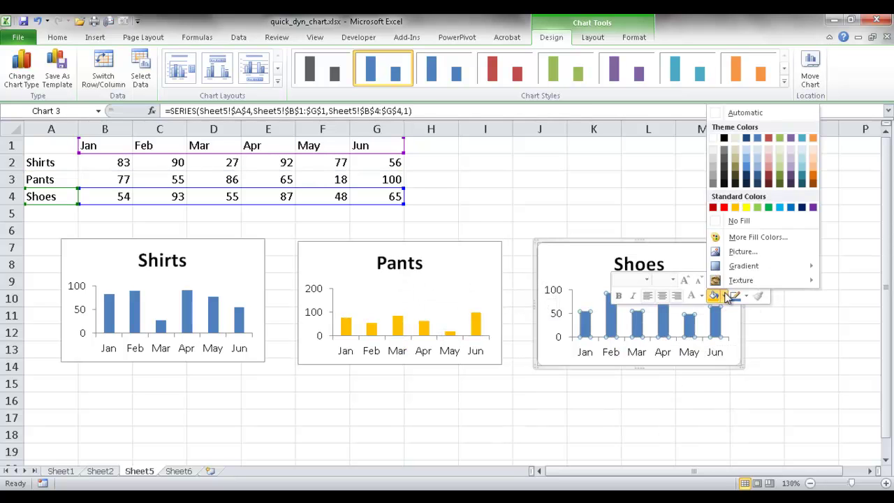
{"action": "left_click", "coordinate": [769, 210]}
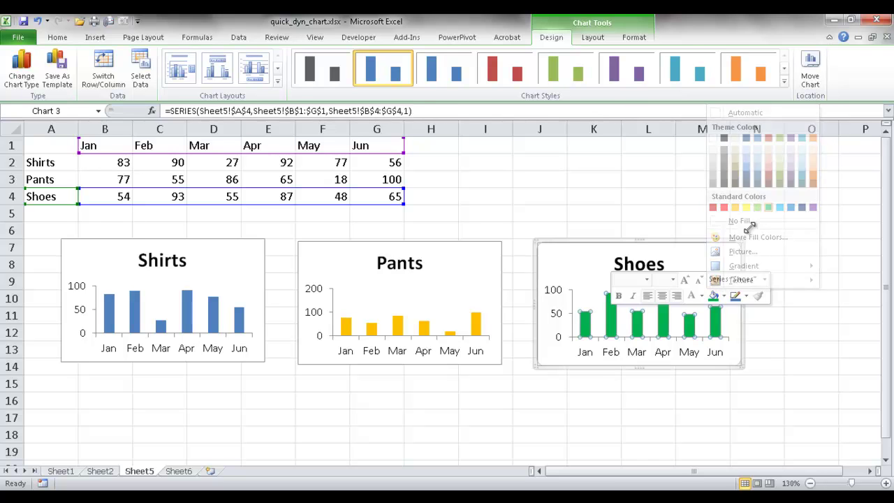
{"action": "left_click", "coordinate": [584, 403]}
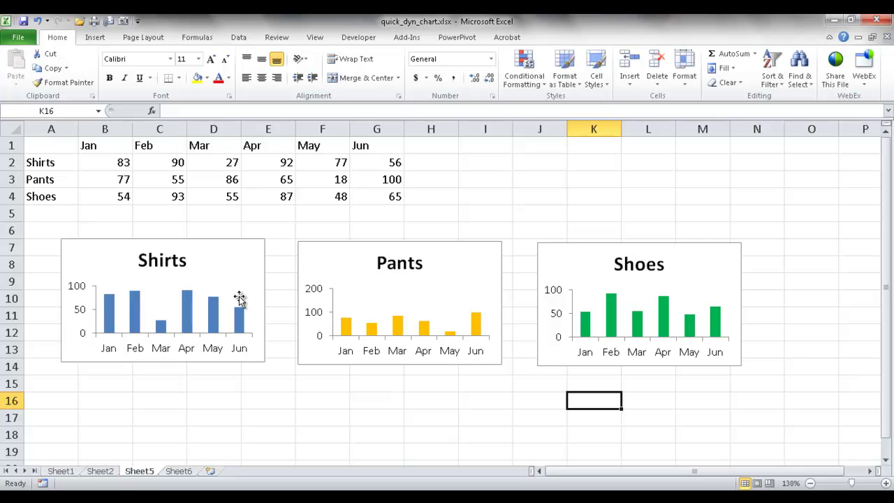
On Sheet6, enter the heading 'Select Options' in B4 and widen column B.
{"action": "left_click", "coordinate": [179, 471]}
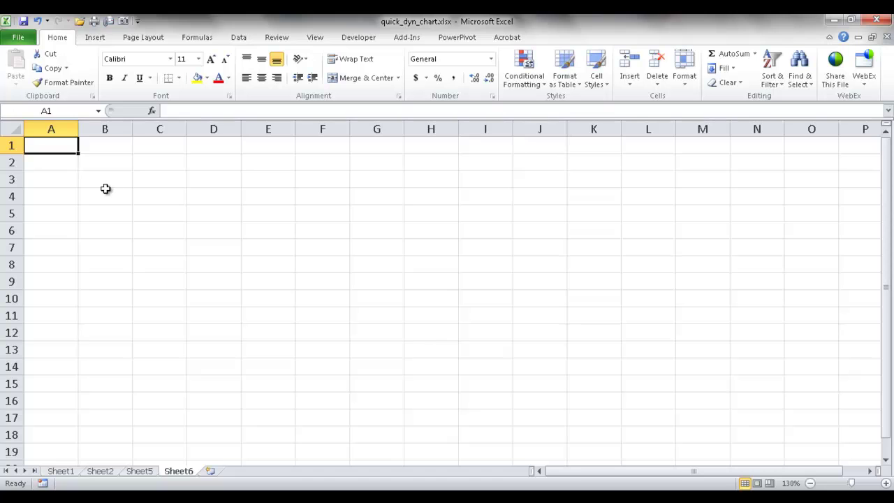
{"action": "left_click", "coordinate": [126, 196]}
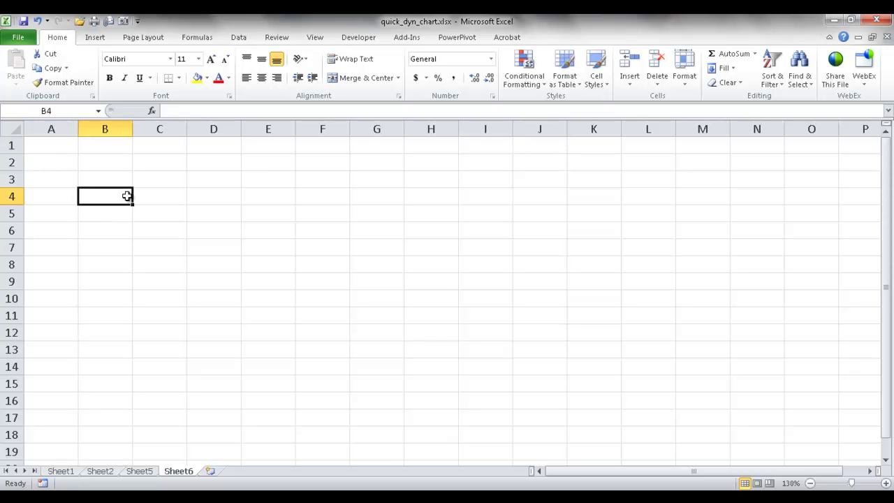
{"action": "left_click_drag", "start_coordinate": [110, 196], "coordinate": [110, 245]}
{"action": "left_click", "coordinate": [110, 193]}
{"action": "type", "text": "Select Opti"}
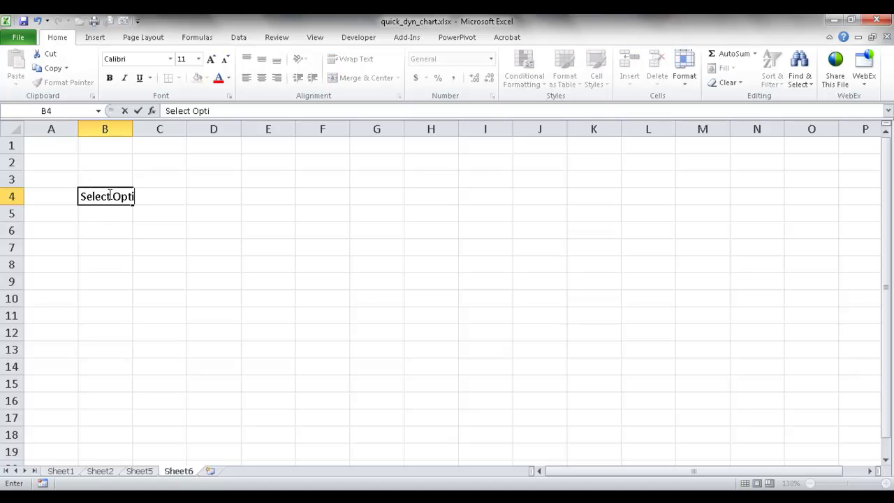
{"action": "type", "text": "ons"}
{"action": "key", "text": "Return"}
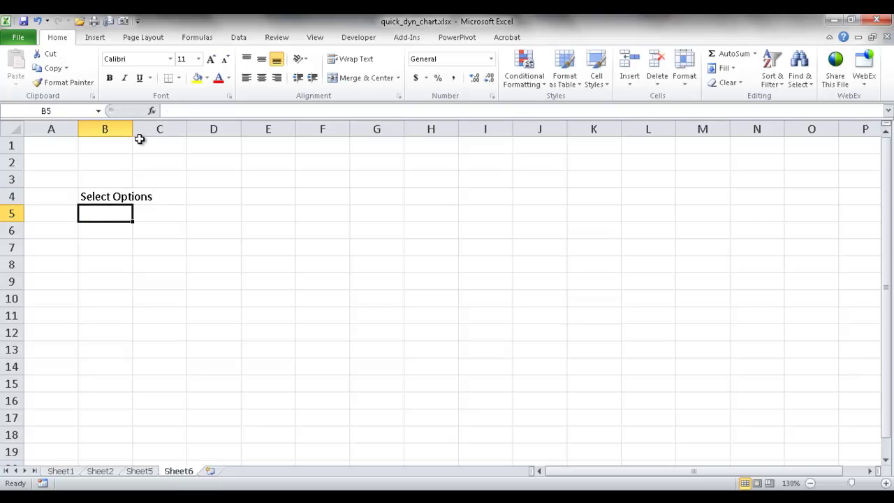
{"action": "left_click_drag", "start_coordinate": [133, 129], "coordinate": [161, 133]}
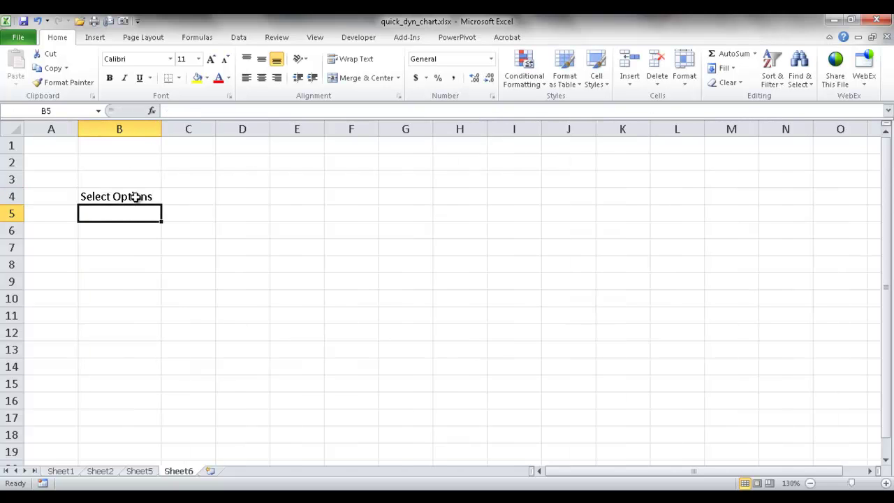
Enter Shirts, Pants and Shoes in B5:B7.
{"action": "type", "text": "Shirts"}
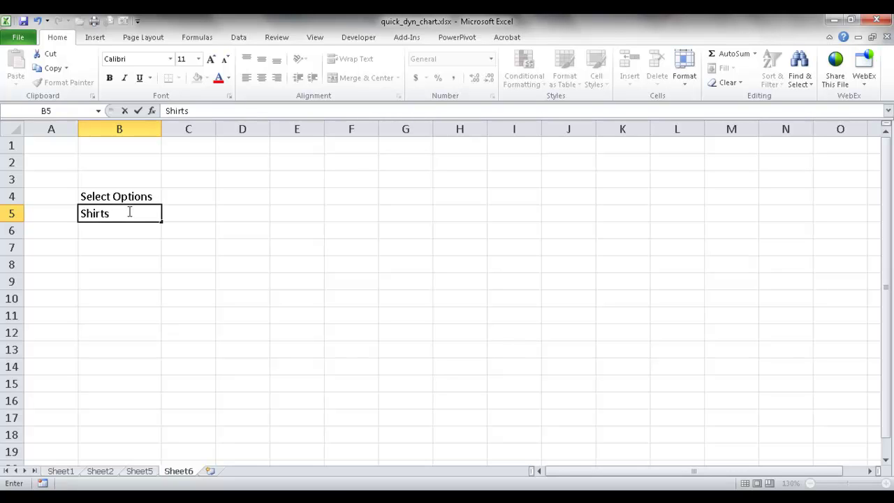
{"action": "key", "text": "Return"}
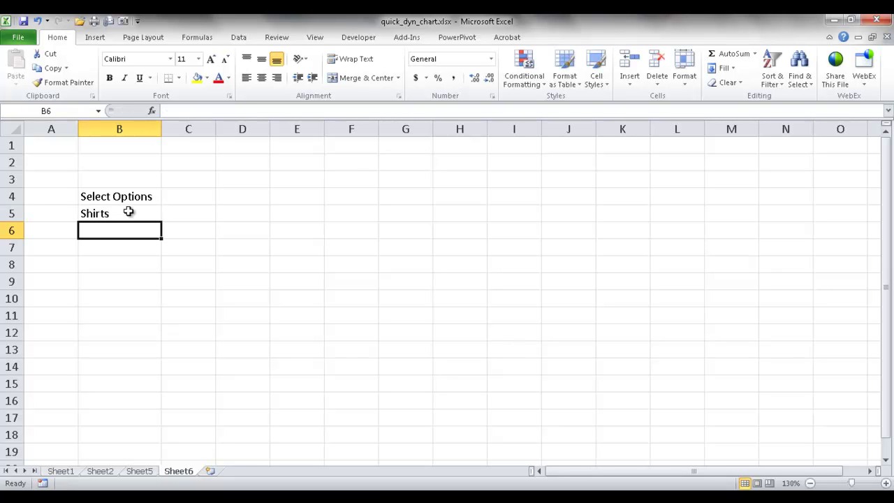
{"action": "type", "text": "Pants"}
{"action": "key", "text": "Return"}
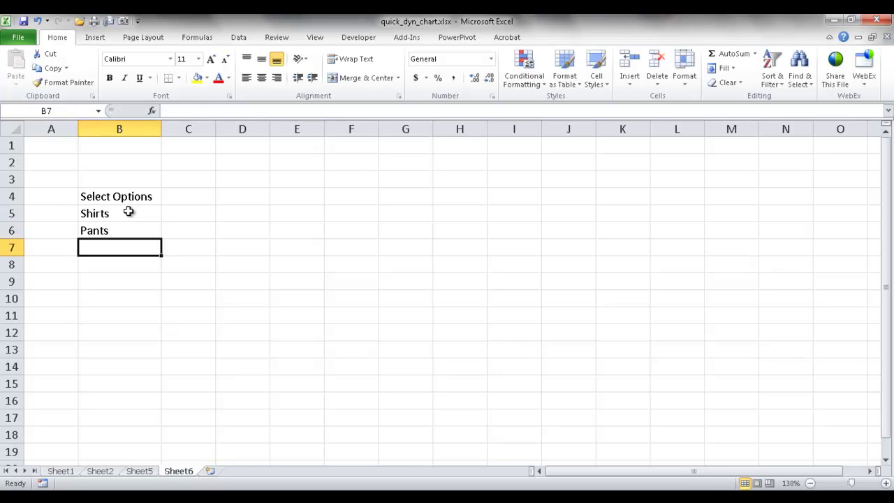
{"action": "type", "text": "Shoes"}
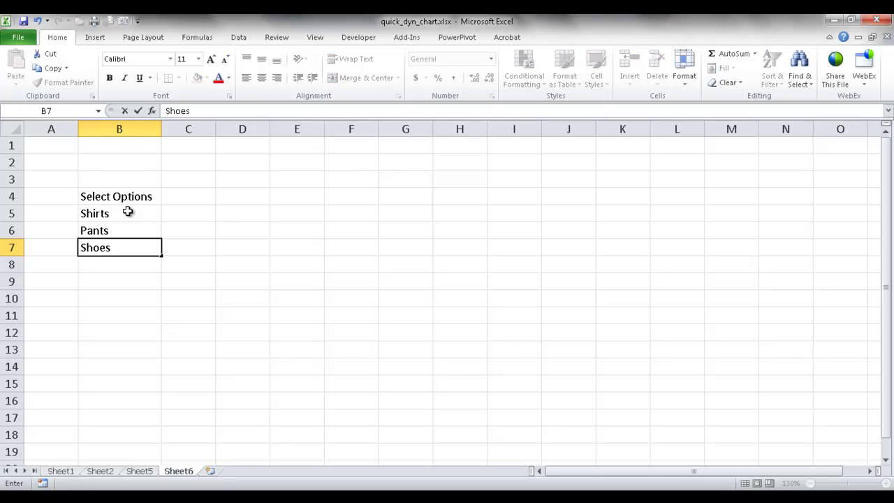
Turn on a filter for the list B4:B7.
{"action": "left_click_drag", "start_coordinate": [125, 199], "coordinate": [124, 248]}
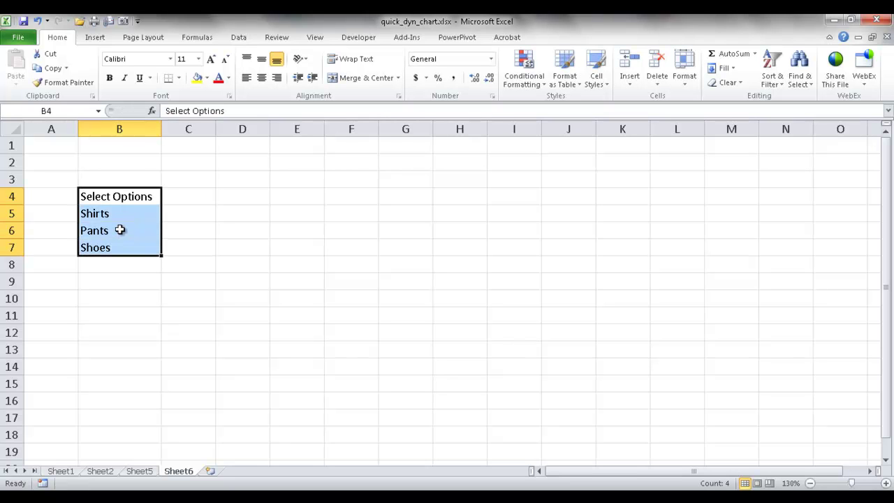
{"action": "left_click", "coordinate": [772, 75]}
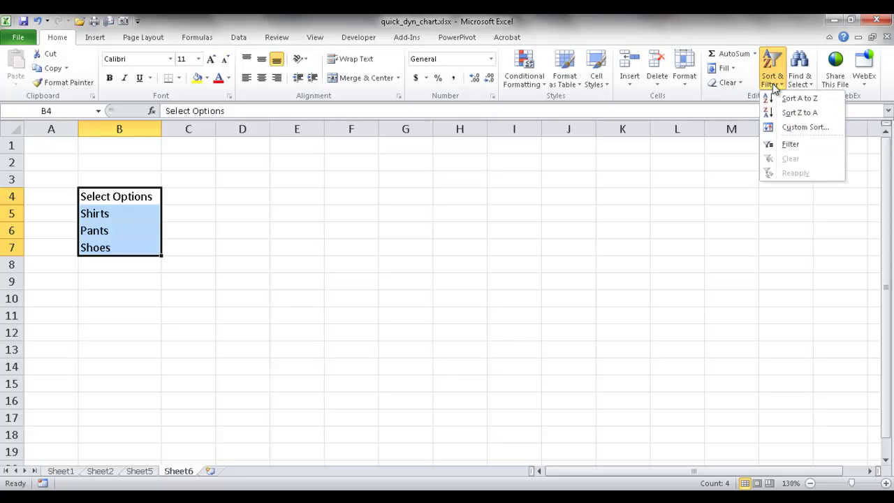
{"action": "left_click", "coordinate": [781, 144]}
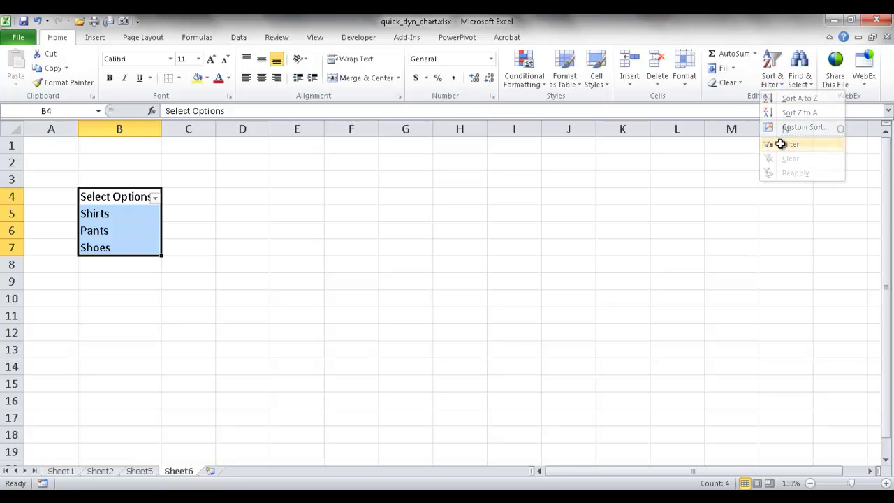
Filter Select Options to show only Pants, then clear the filter.
{"action": "left_click", "coordinate": [155, 197]}
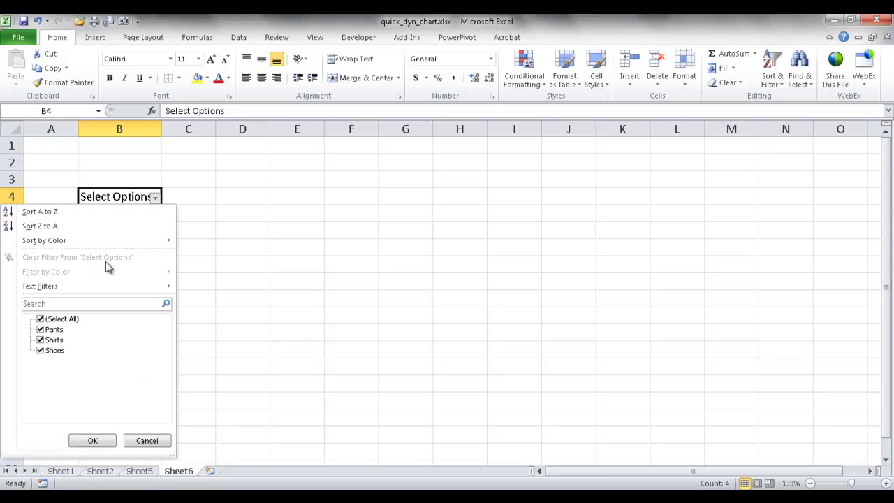
{"action": "left_click", "coordinate": [40, 319]}
{"action": "left_click", "coordinate": [40, 329]}
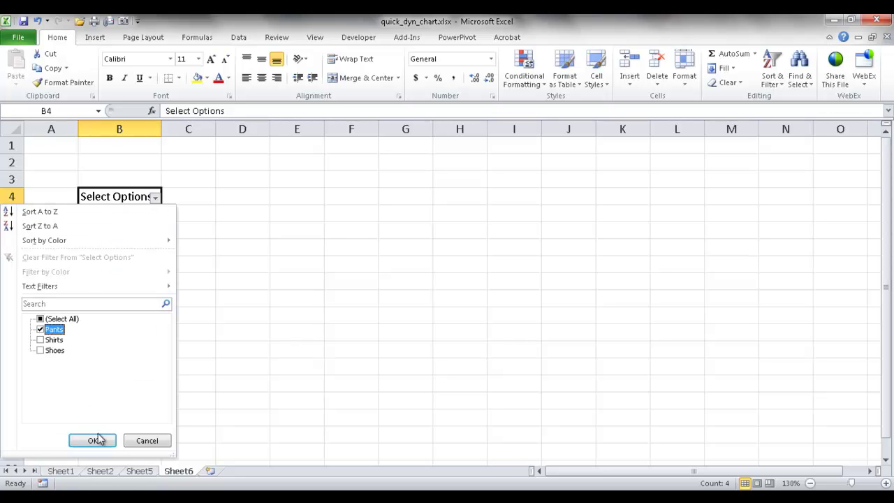
{"action": "left_click", "coordinate": [92, 440]}
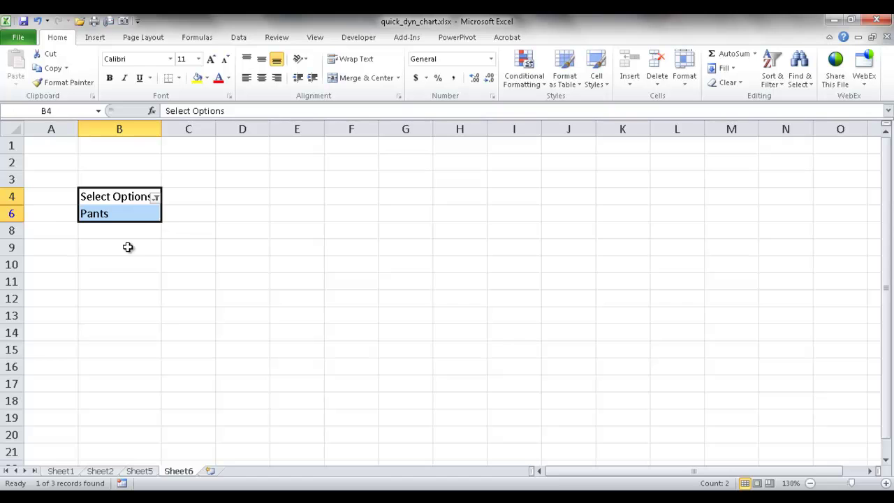
{"action": "left_click", "coordinate": [154, 197]}
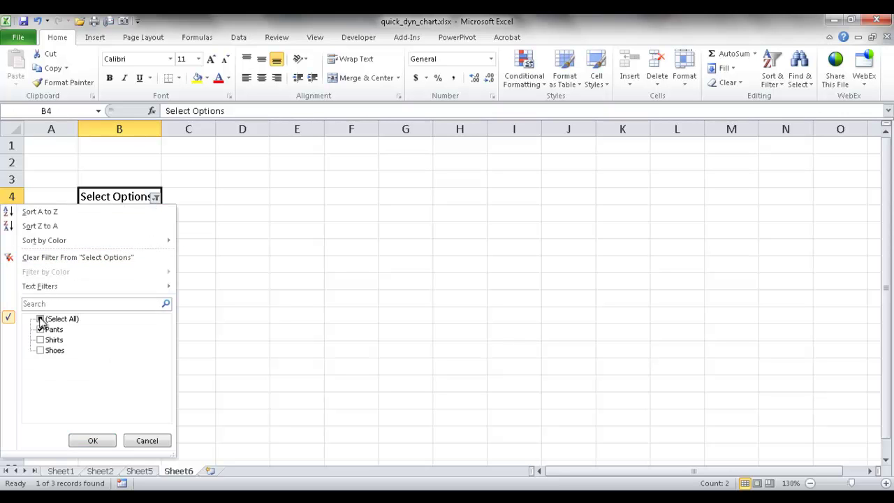
{"action": "left_click", "coordinate": [28, 259]}
{"action": "left_click", "coordinate": [187, 334]}
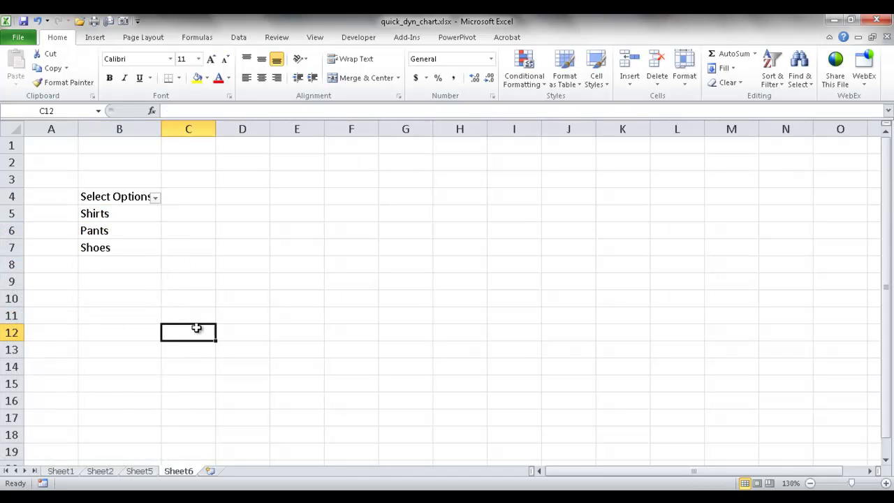
Autofit column B, enlarge row 5, and paste a Shirts chart copy from Sheet5 beside the list.
{"action": "double_click", "coordinate": [162, 132]}
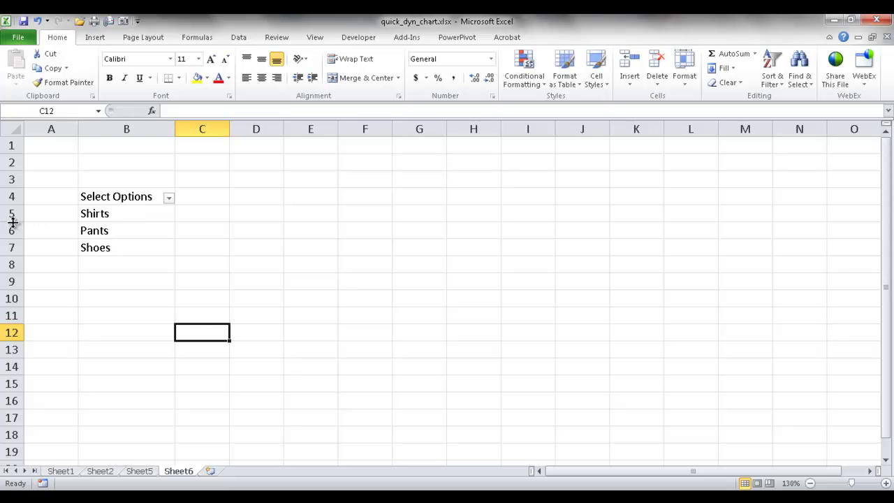
{"action": "left_click_drag", "start_coordinate": [13, 223], "coordinate": [4, 308]}
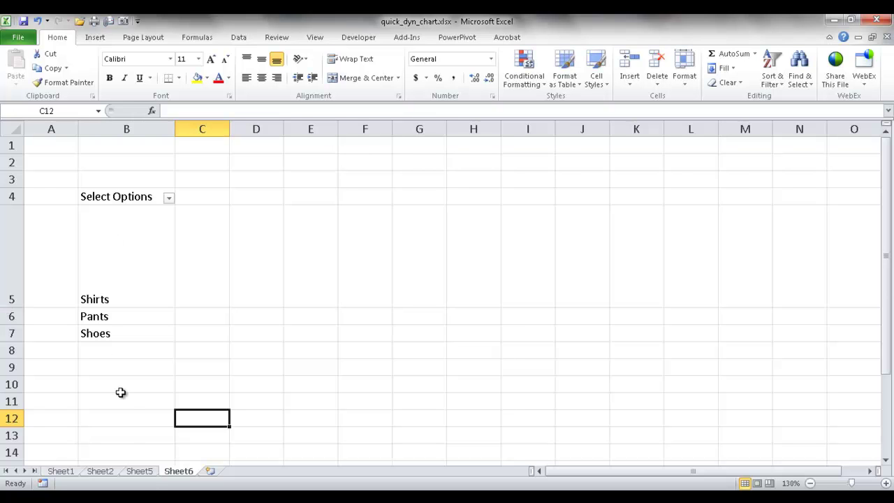
{"action": "left_click", "coordinate": [143, 470]}
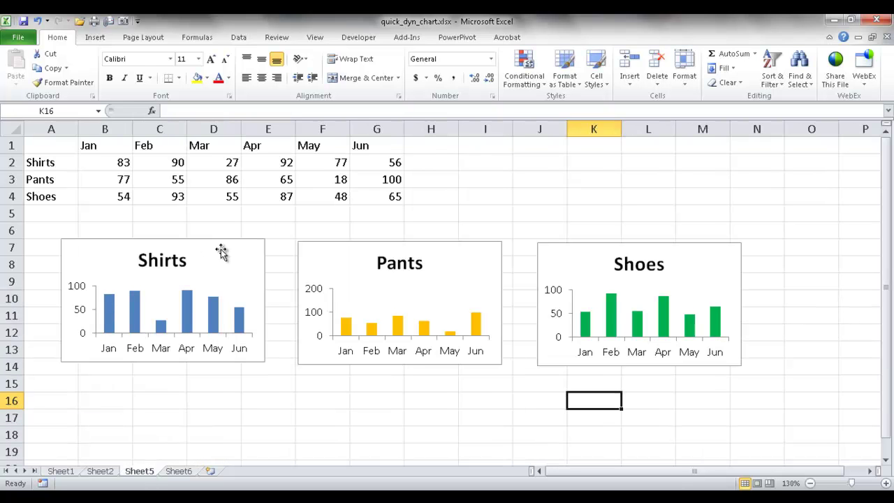
{"action": "left_click", "coordinate": [221, 251]}
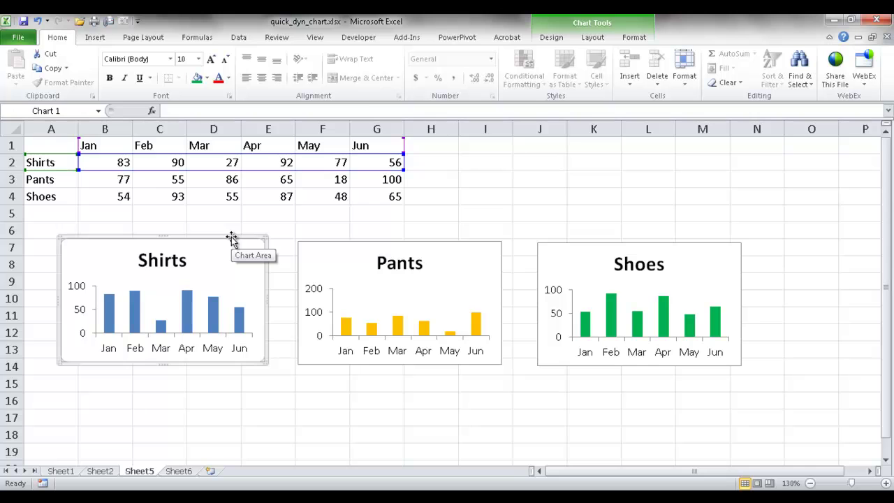
{"action": "left_click", "coordinate": [179, 471]}
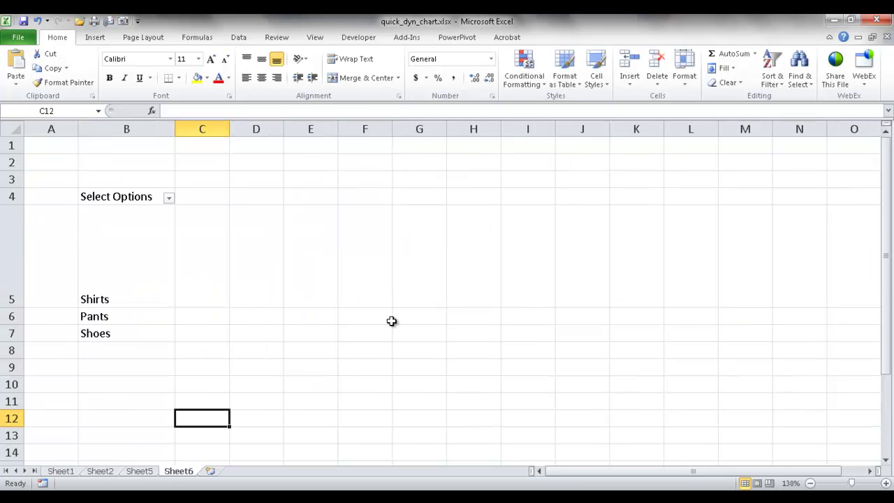
{"action": "key", "text": "ctrl+v"}
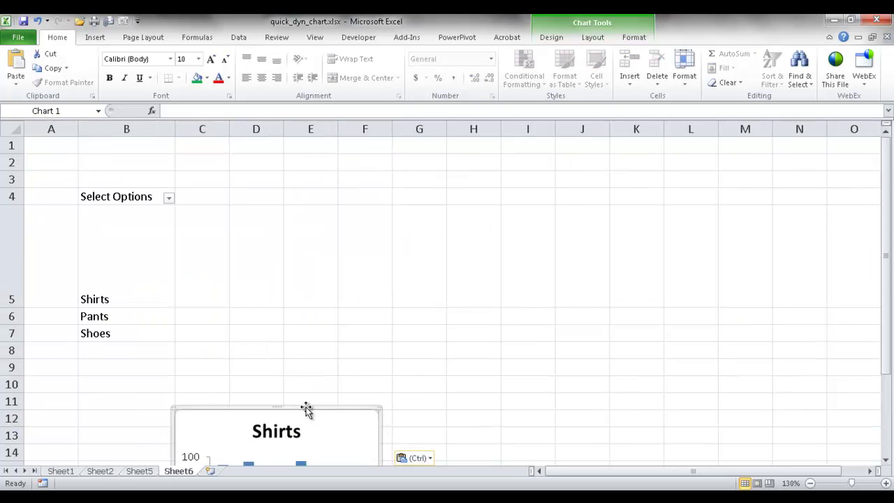
{"action": "left_click_drag", "start_coordinate": [308, 410], "coordinate": [267, 207]}
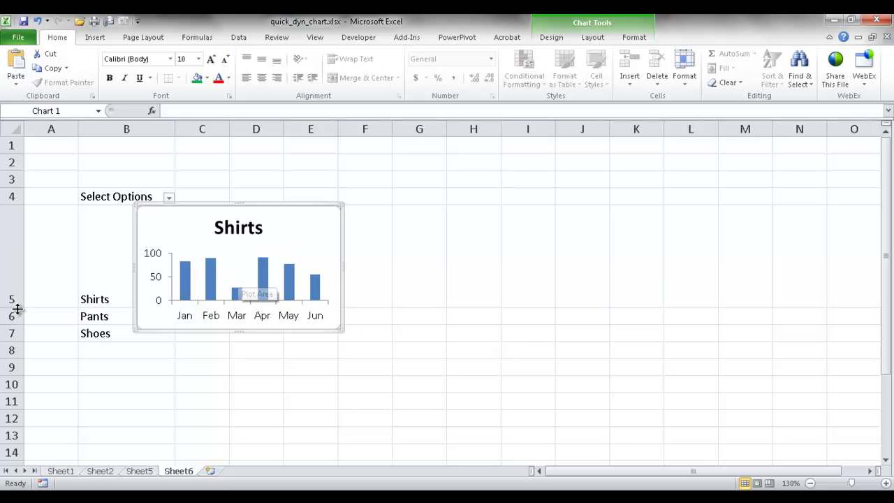
Make row 5 taller still, then undo that height change.
{"action": "left_click_drag", "start_coordinate": [20, 308], "coordinate": [21, 346]}
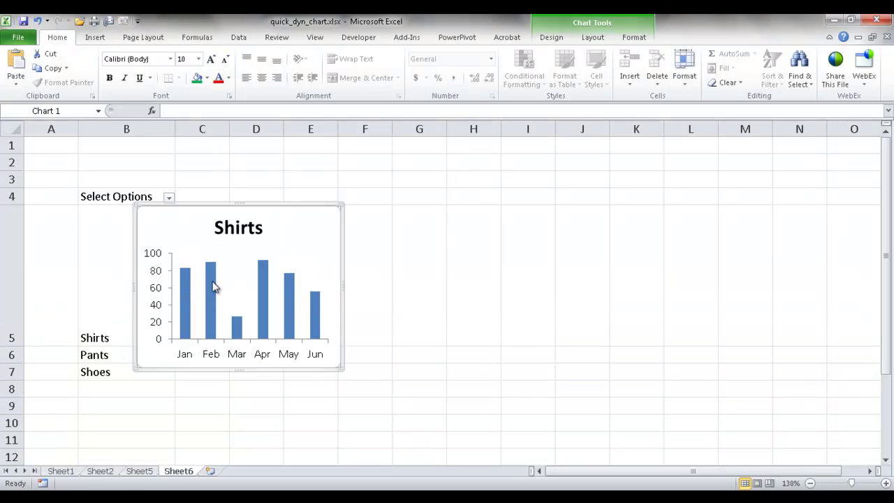
{"action": "mouse_move", "coordinate": [215, 283]}
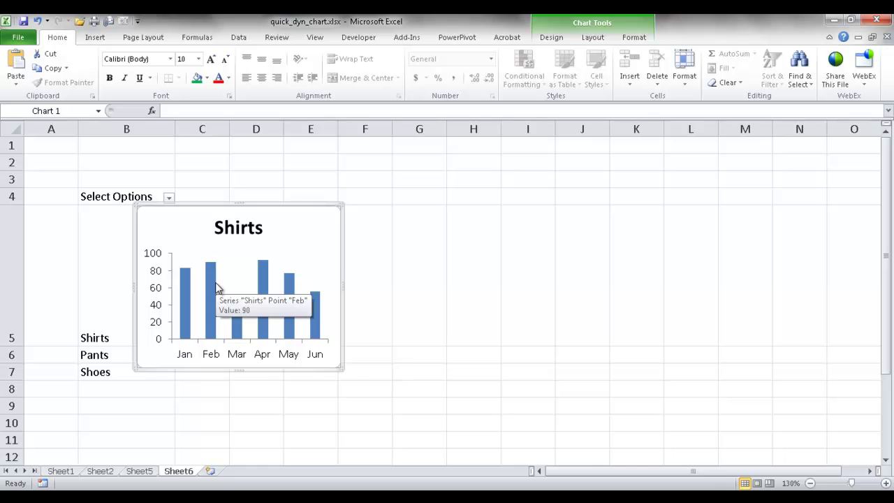
{"action": "key", "text": "ctrl+z"}
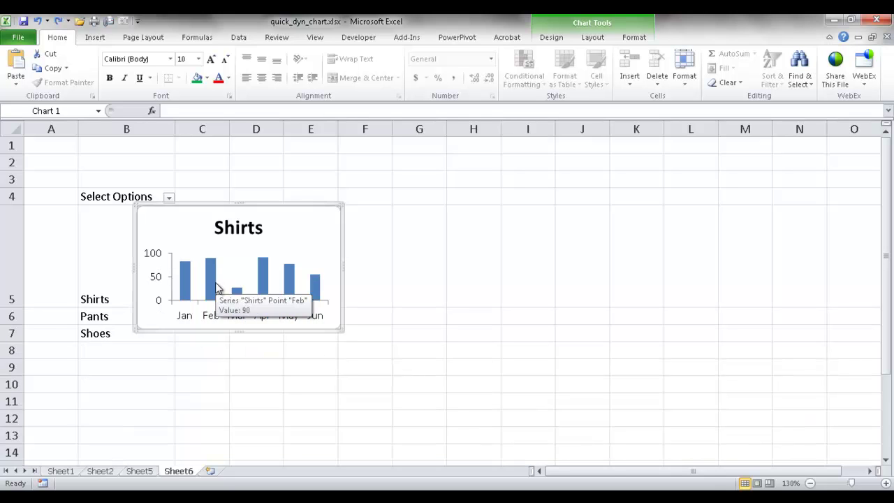
Set the Shirts chart to not move or size with cells, then enlarge row 5 to test it.
{"action": "right_click", "coordinate": [341, 221]}
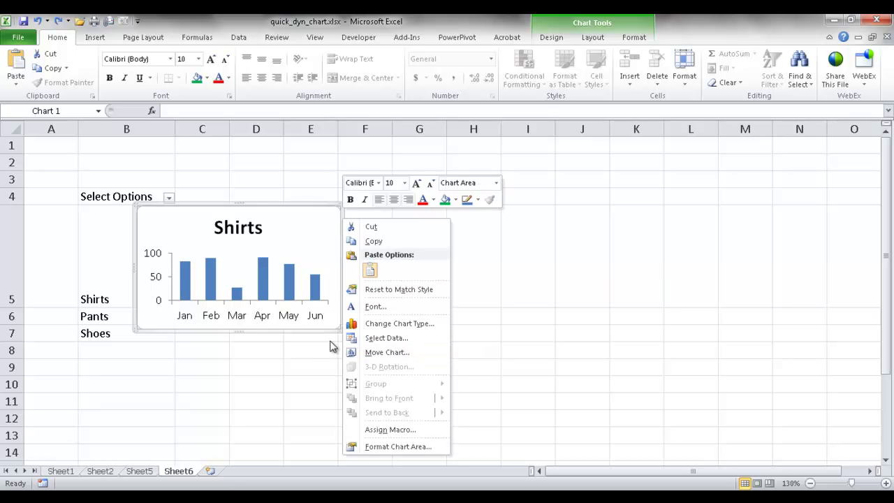
{"action": "left_click", "coordinate": [398, 447]}
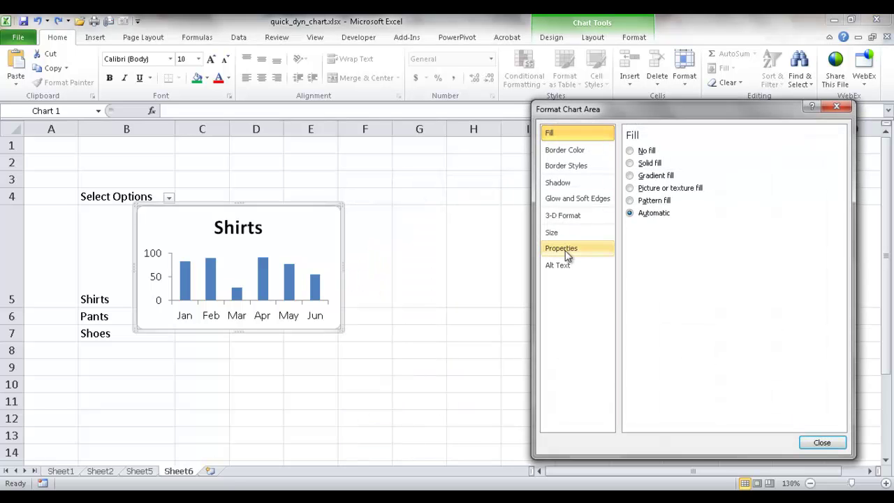
{"action": "left_click", "coordinate": [566, 252]}
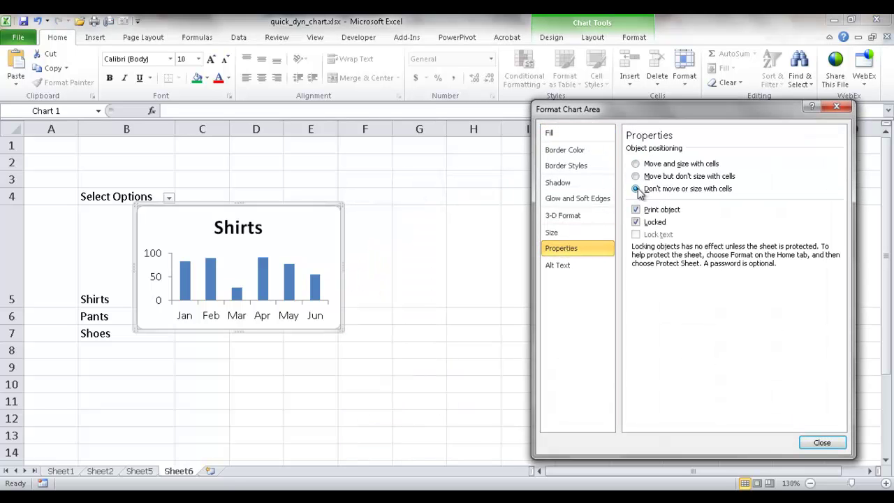
{"action": "left_click", "coordinate": [823, 443]}
{"action": "left_click_drag", "start_coordinate": [11, 307], "coordinate": [10, 374]}
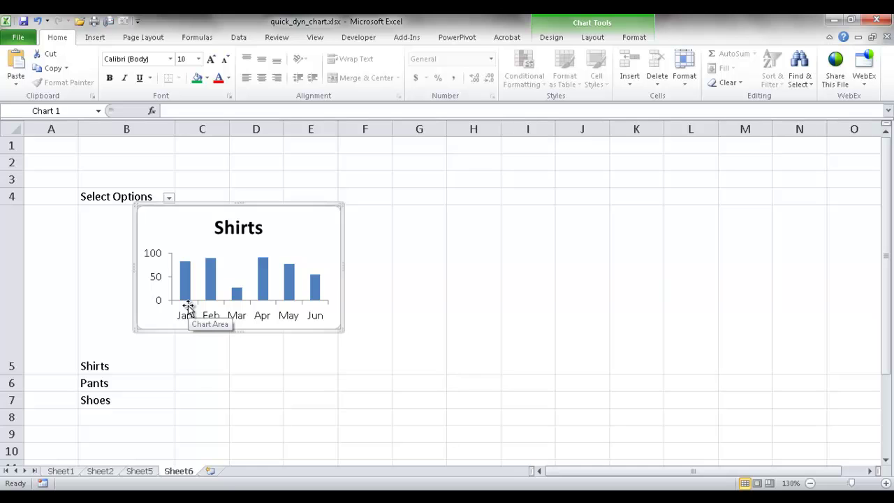
Undo the row change, re-enlarge row 5 and move the Shirts chart left into column B.
{"action": "key", "text": "ctrl+z"}
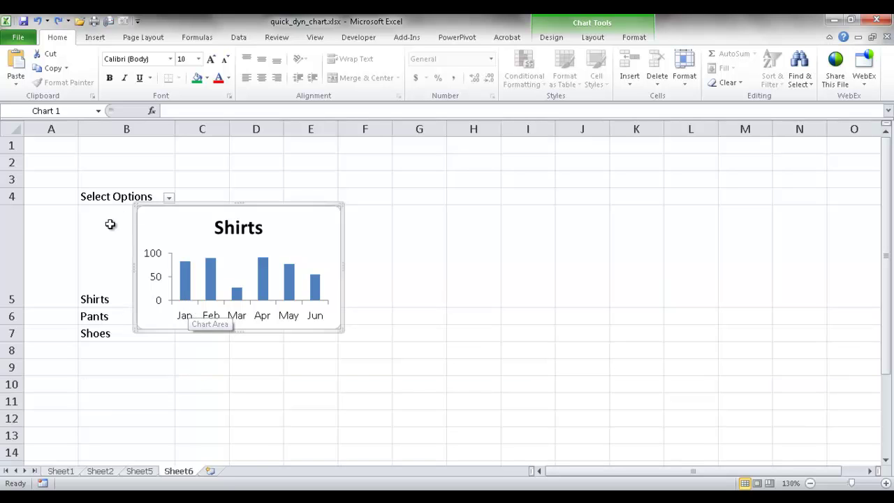
{"action": "left_click_drag", "start_coordinate": [9, 307], "coordinate": [5, 330]}
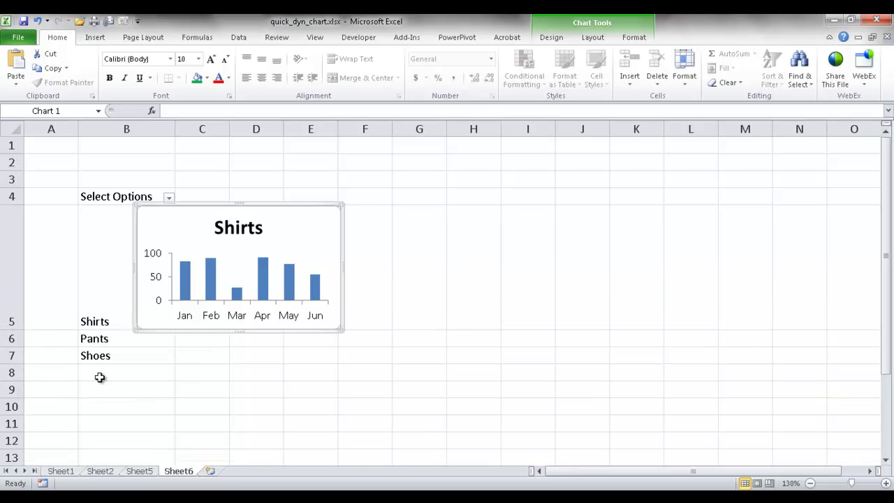
{"action": "left_click", "coordinate": [170, 377]}
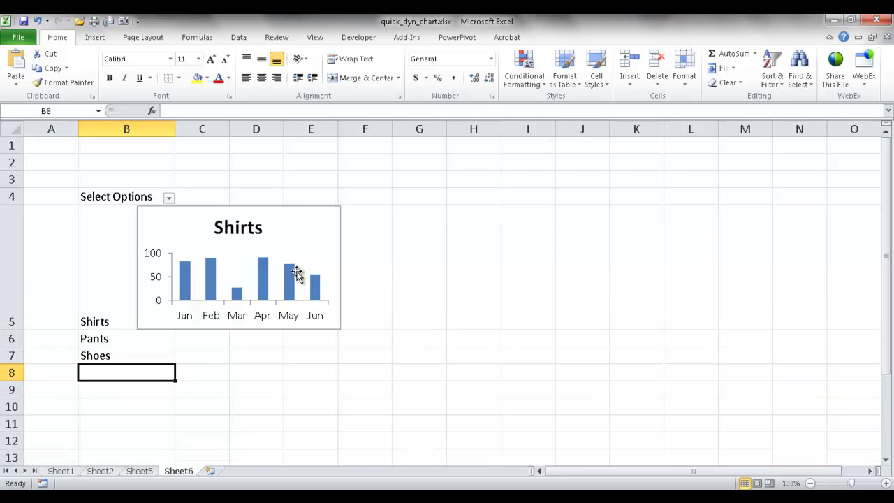
{"action": "left_click", "coordinate": [175, 223]}
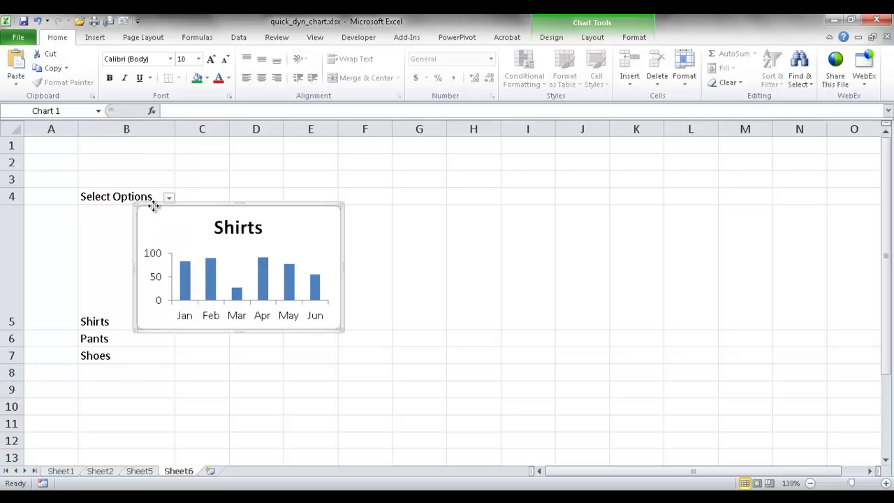
{"action": "left_click_drag", "start_coordinate": [153, 206], "coordinate": [110, 204]}
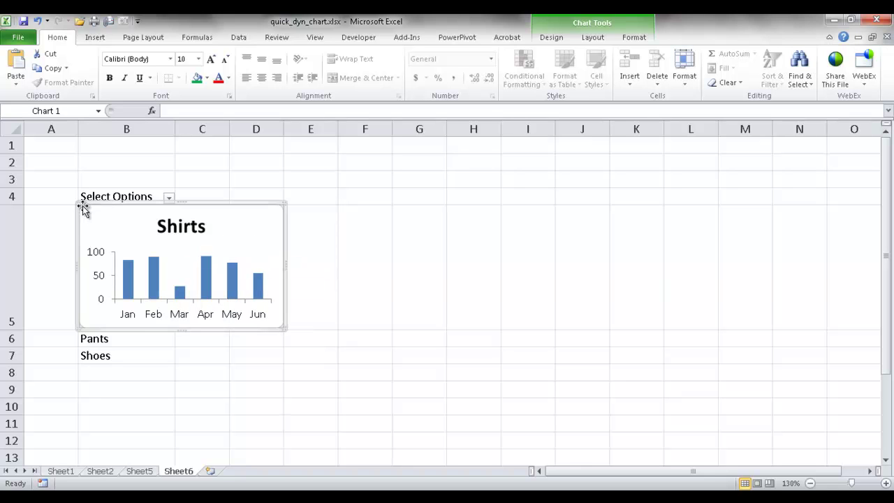
Nudge the Shirts chart into B5 and fit row 5's height to 118.25 around it.
{"action": "left_click", "coordinate": [44, 278]}
{"action": "left_click", "coordinate": [154, 370]}
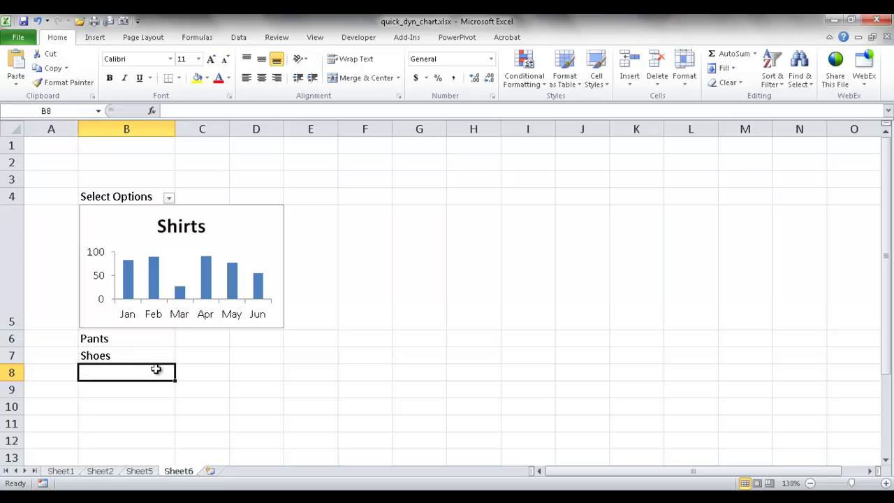
{"action": "left_click", "coordinate": [87, 210]}
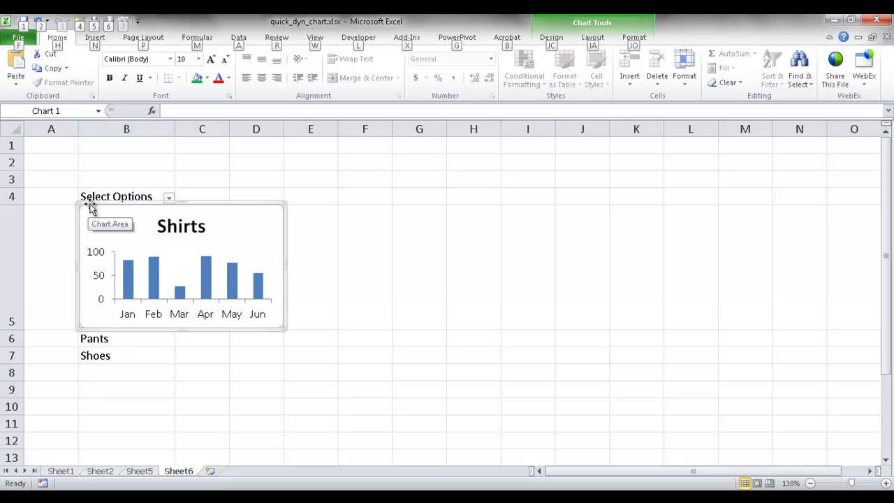
{"action": "left_click_drag", "start_coordinate": [90, 207], "coordinate": [85, 201]}
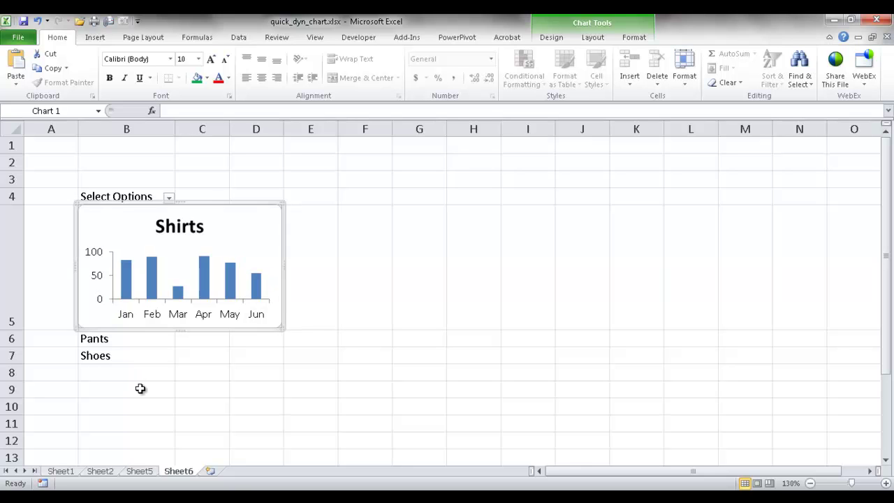
{"action": "left_click", "coordinate": [140, 390]}
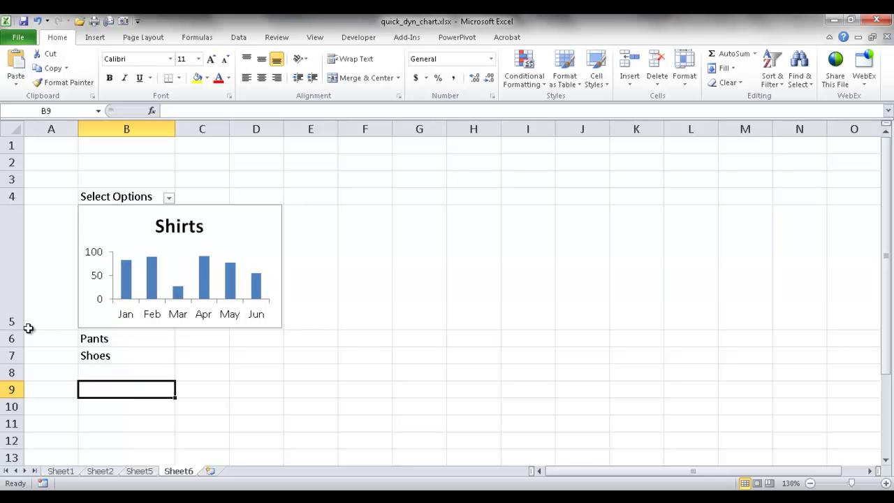
{"action": "left_click_drag", "start_coordinate": [16, 329], "coordinate": [16, 328]}
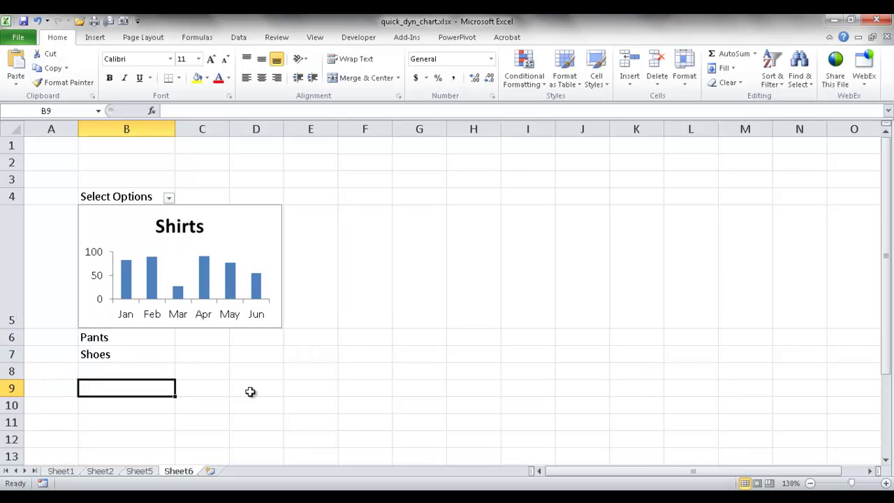
{"action": "left_click", "coordinate": [262, 390]}
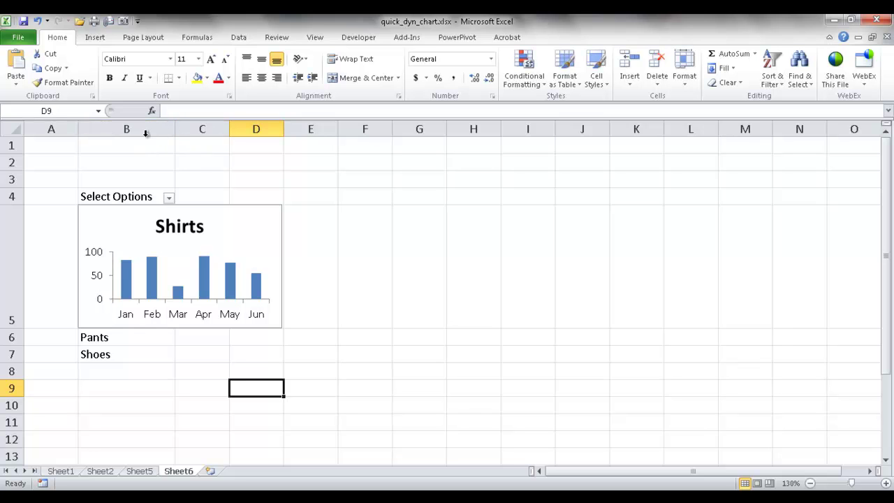
Widen column B to about 32.86 so the Shirts chart fills cell B5.
{"action": "left_click_drag", "start_coordinate": [176, 129], "coordinate": [282, 131]}
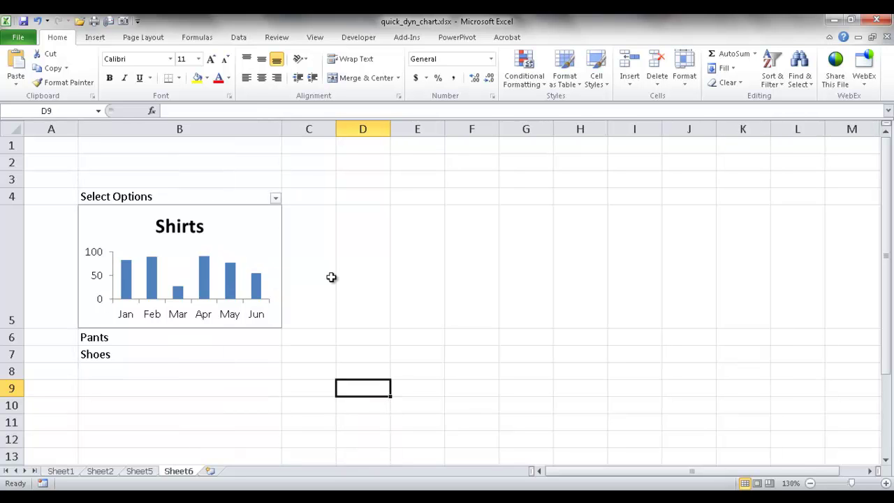
{"action": "left_click", "coordinate": [346, 307]}
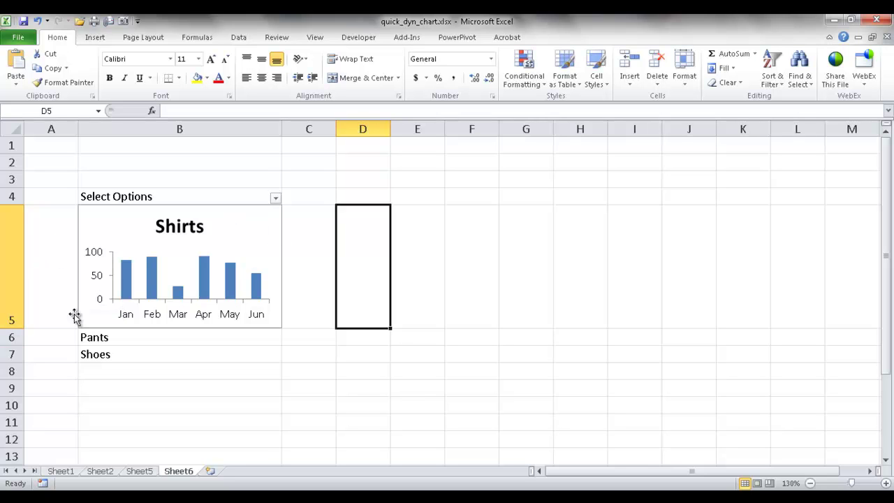
Check row 5's height of 108.75 in the Row Height dialog without changing it.
{"action": "left_click", "coordinate": [18, 261]}
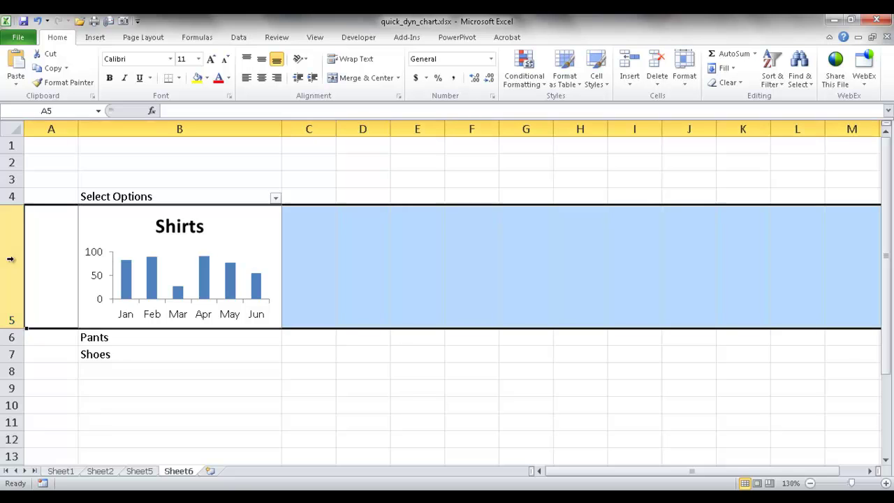
{"action": "right_click", "coordinate": [19, 261]}
{"action": "left_click", "coordinate": [62, 406]}
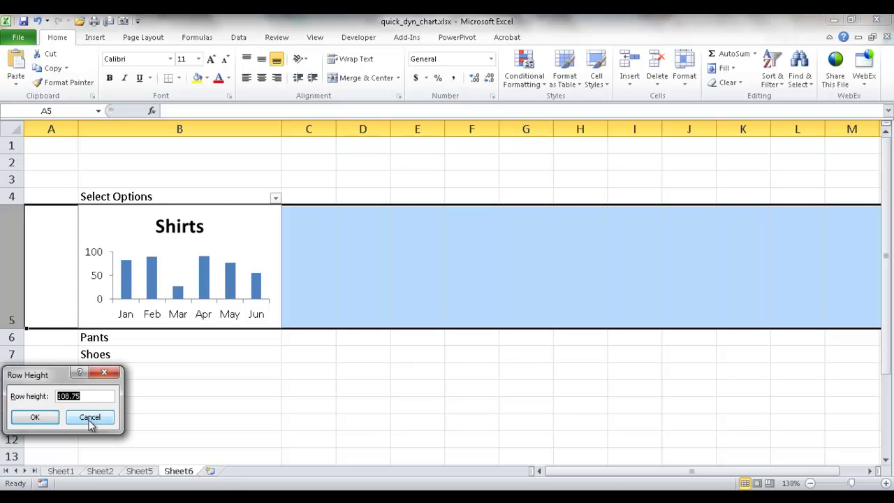
{"action": "left_click", "coordinate": [89, 418]}
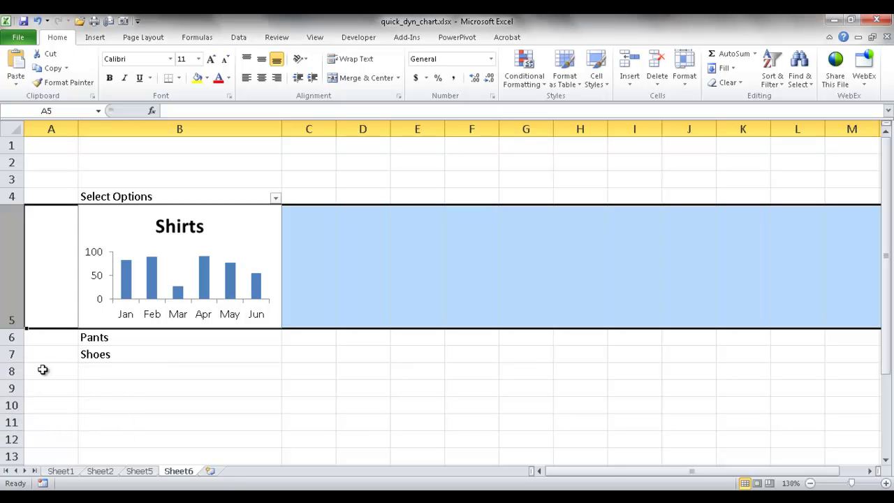
Set rows 6 and 7 to a row height of 108.75.
{"action": "left_click_drag", "start_coordinate": [12, 337], "coordinate": [12, 355]}
{"action": "right_click", "coordinate": [16, 343]}
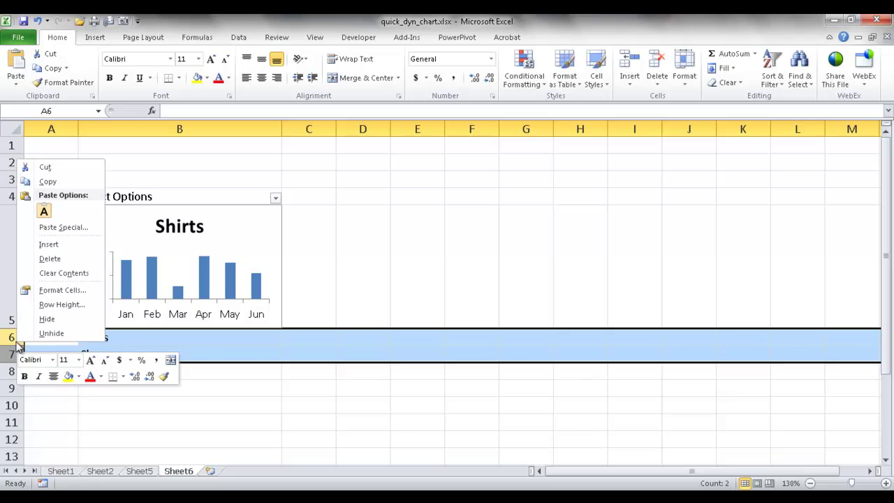
{"action": "left_click", "coordinate": [56, 305]}
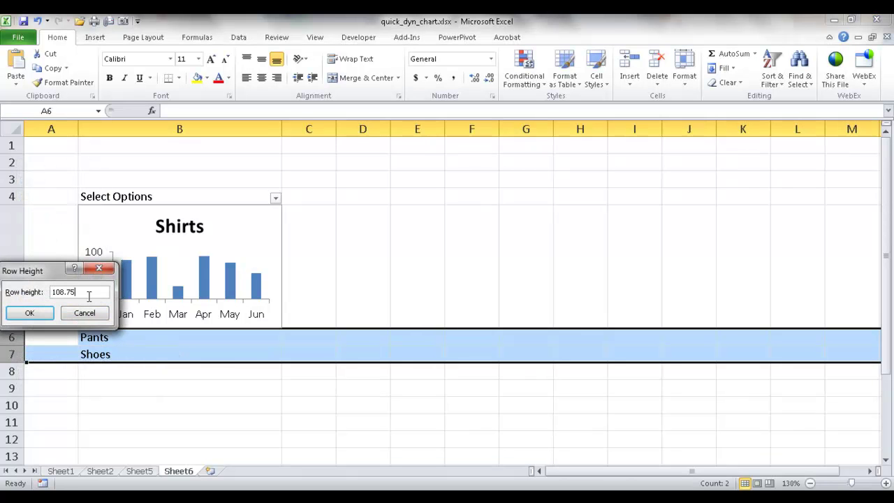
{"action": "left_click", "coordinate": [31, 313]}
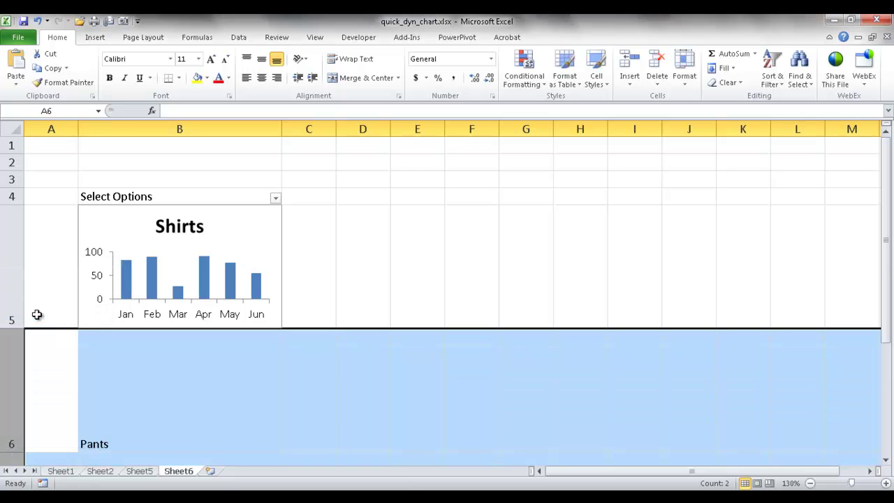
Copy the yellow-bar Pants chart from Sheet5.
{"action": "left_click", "coordinate": [390, 352]}
{"action": "scroll", "coordinate": [391, 355], "scroll_direction": "down", "scroll_amount": 1}
{"action": "scroll", "coordinate": [274, 393], "scroll_direction": "down", "scroll_amount": 1}
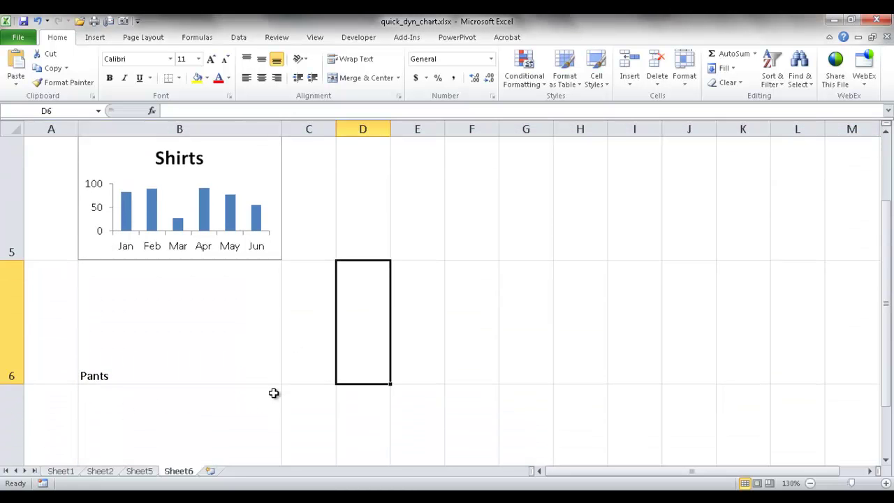
{"action": "scroll", "coordinate": [193, 293], "scroll_direction": "down", "scroll_amount": 1}
{"action": "scroll", "coordinate": [209, 310], "scroll_direction": "up", "scroll_amount": 3}
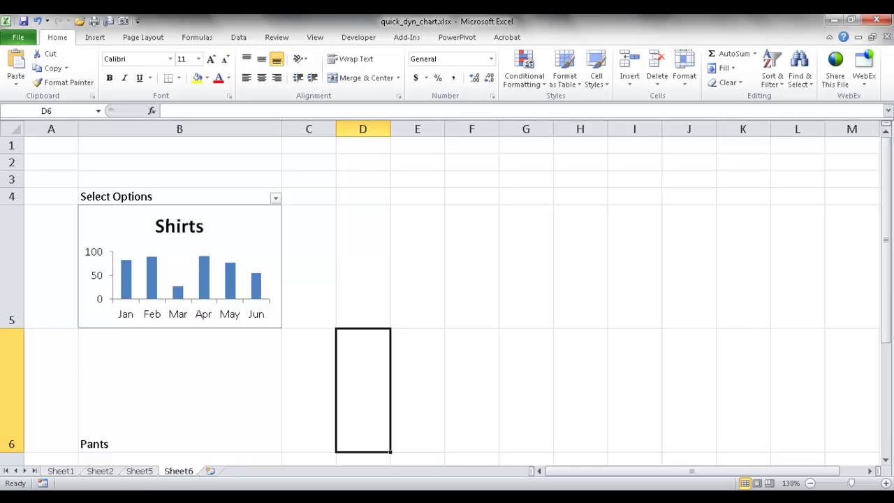
{"action": "left_click", "coordinate": [139, 471]}
{"action": "left_click", "coordinate": [441, 283]}
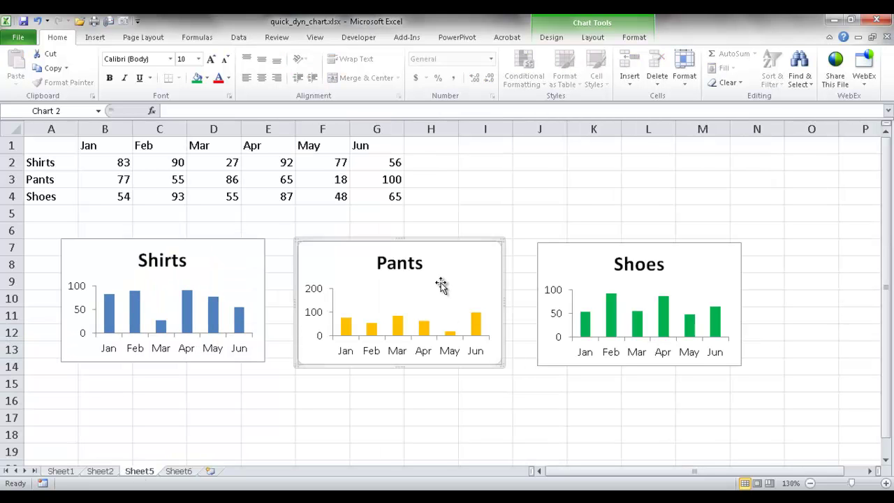
Paste the Pants chart into Sheet6 and place it in cell B6 under Shirts.
{"action": "left_click", "coordinate": [179, 472]}
{"action": "key", "text": "ctrl+v"}
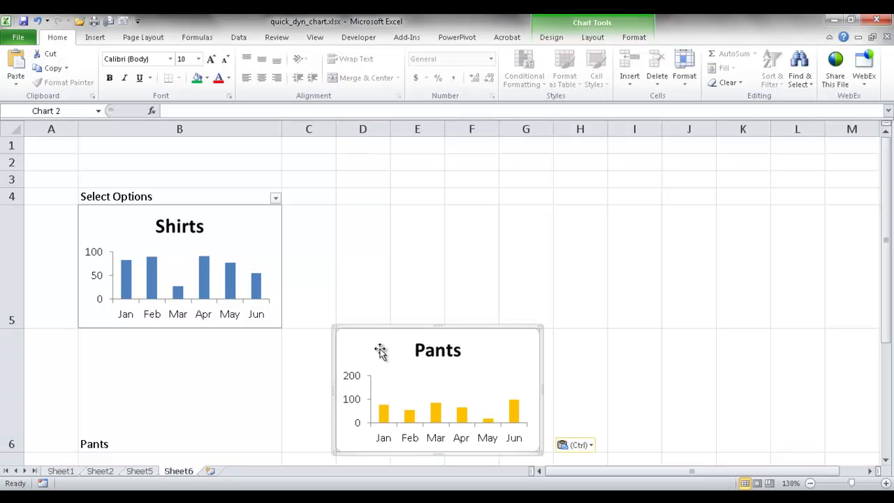
{"action": "left_click_drag", "start_coordinate": [378, 328], "coordinate": [129, 365]}
{"action": "left_click", "coordinate": [377, 343]}
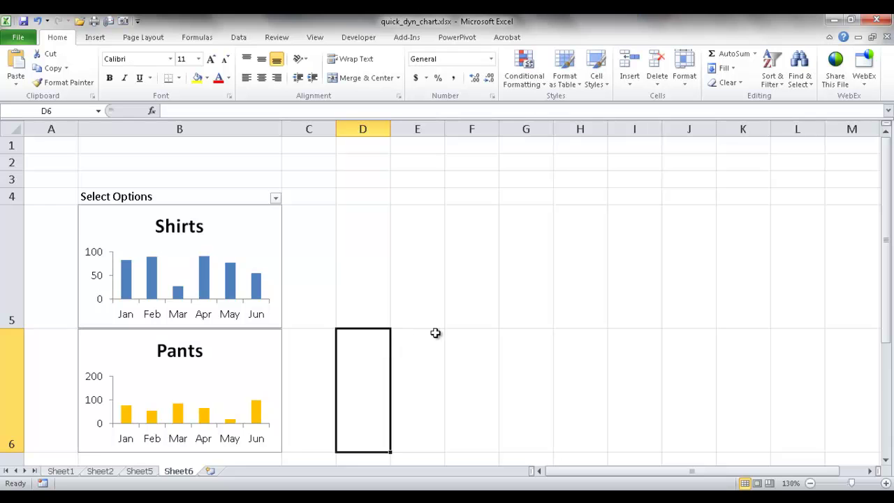
{"action": "scroll", "coordinate": [439, 333], "scroll_direction": "down", "scroll_amount": 2}
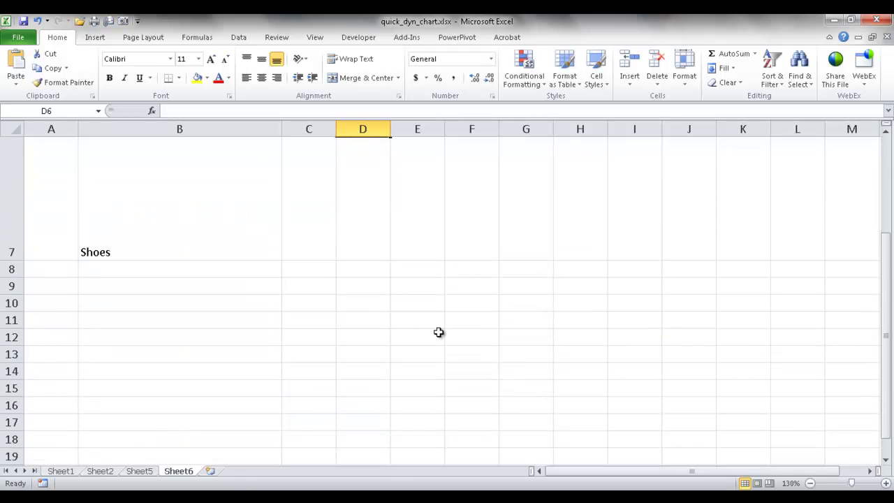
{"action": "scroll", "coordinate": [438, 332], "scroll_direction": "up", "scroll_amount": 1}
Copy the green Shoes chart from Sheet5 and paste it into Sheet6 at B7 under Pants.
{"action": "left_click", "coordinate": [139, 471]}
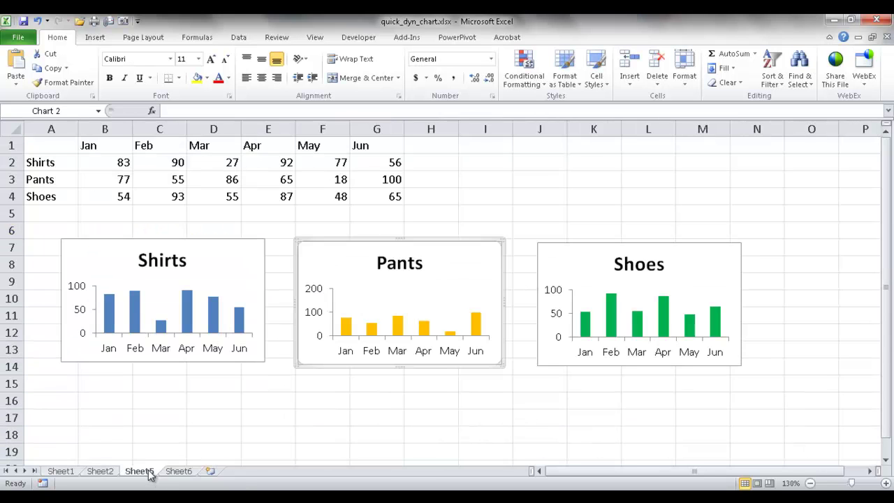
{"action": "left_click", "coordinate": [700, 265]}
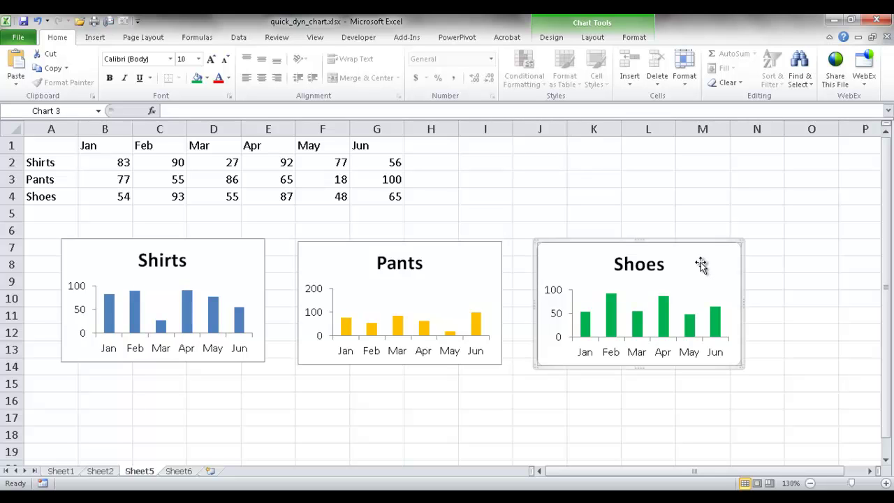
{"action": "left_click", "coordinate": [179, 472]}
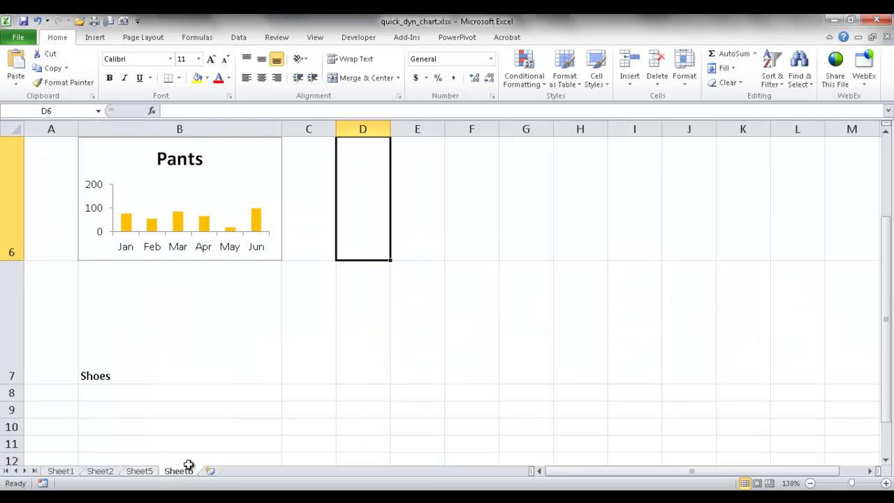
{"action": "key", "text": "ctrl+v"}
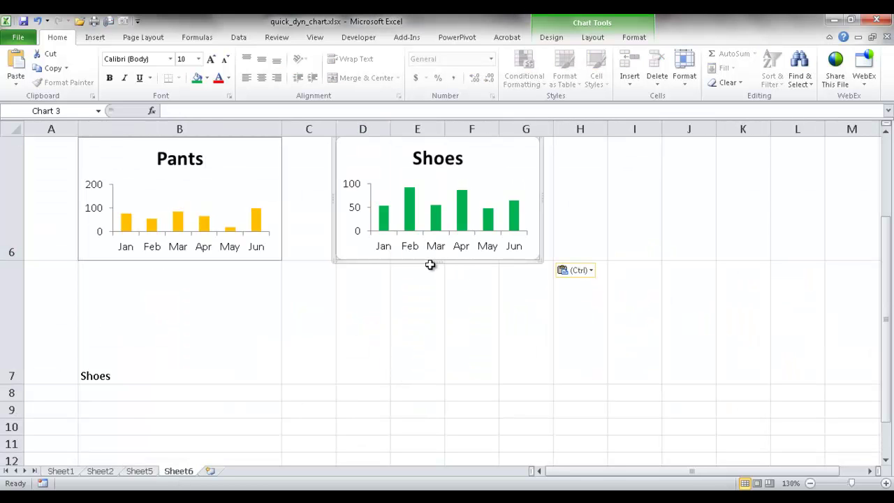
{"action": "left_click_drag", "start_coordinate": [419, 259], "coordinate": [166, 383]}
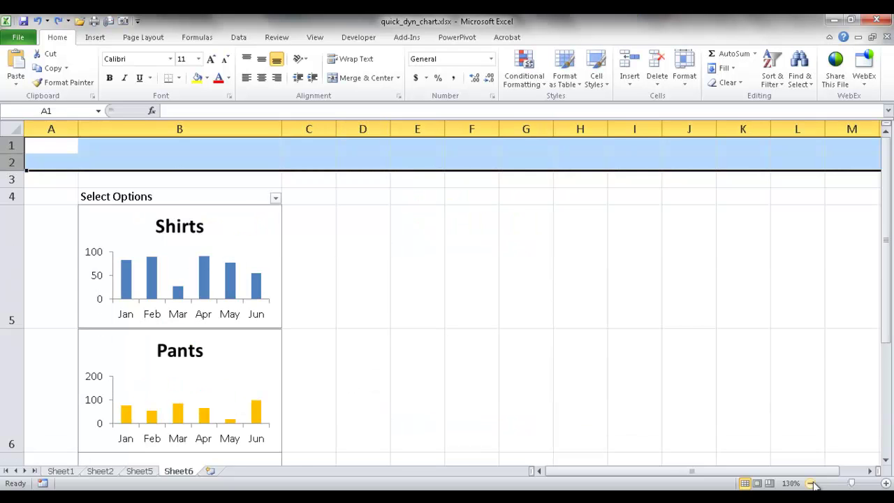
Zoom out to 110% so all three charts are visible.
{"action": "left_click", "coordinate": [811, 484]}
{"action": "left_click", "coordinate": [811, 484]}
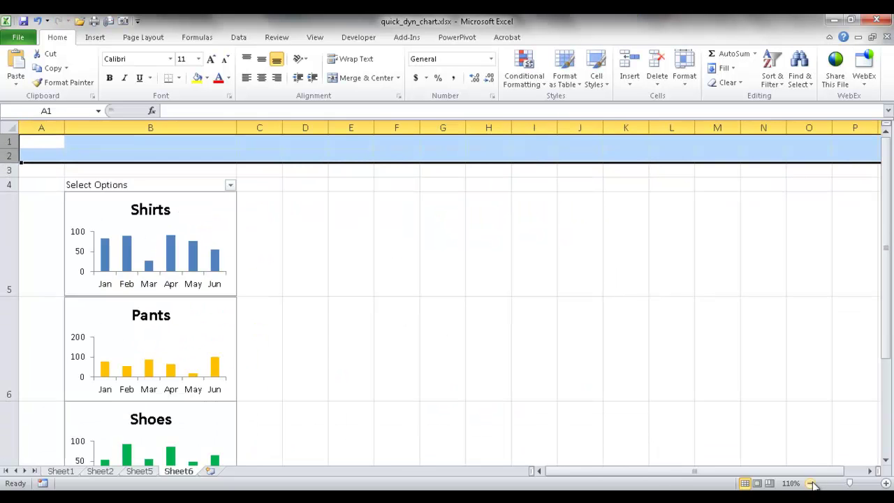
{"action": "left_click_drag", "start_coordinate": [889, 273], "coordinate": [887, 294]}
{"action": "scroll", "coordinate": [810, 294], "scroll_direction": "down", "scroll_amount": 1}
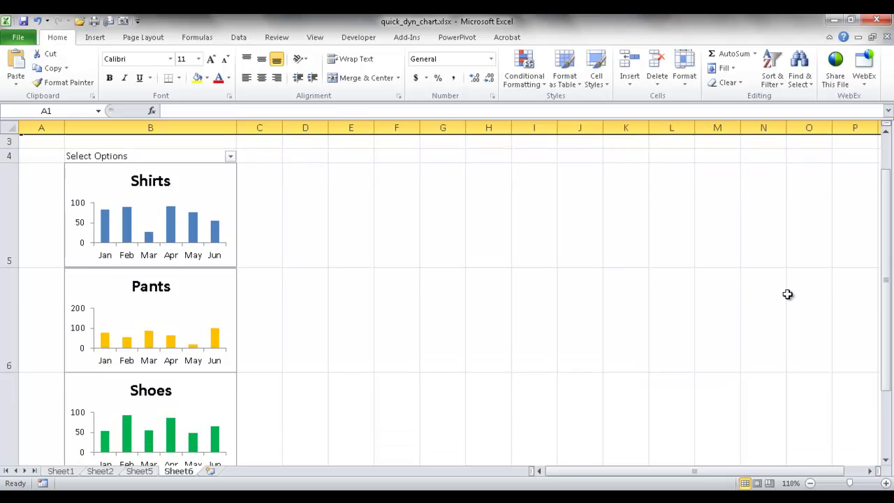
{"action": "scroll", "coordinate": [764, 293], "scroll_direction": "down", "scroll_amount": 1}
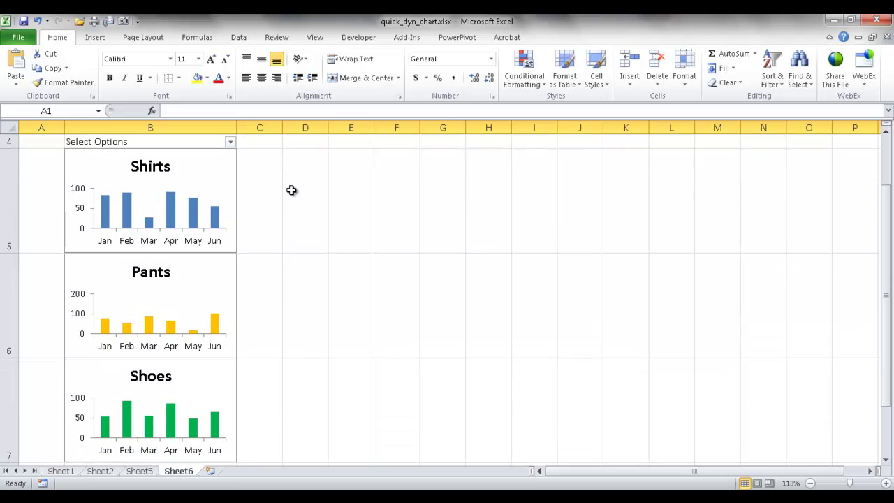
Try the Select Options filter showing only Pants, then only Shirts.
{"action": "left_click", "coordinate": [230, 144]}
{"action": "left_click", "coordinate": [100, 263]}
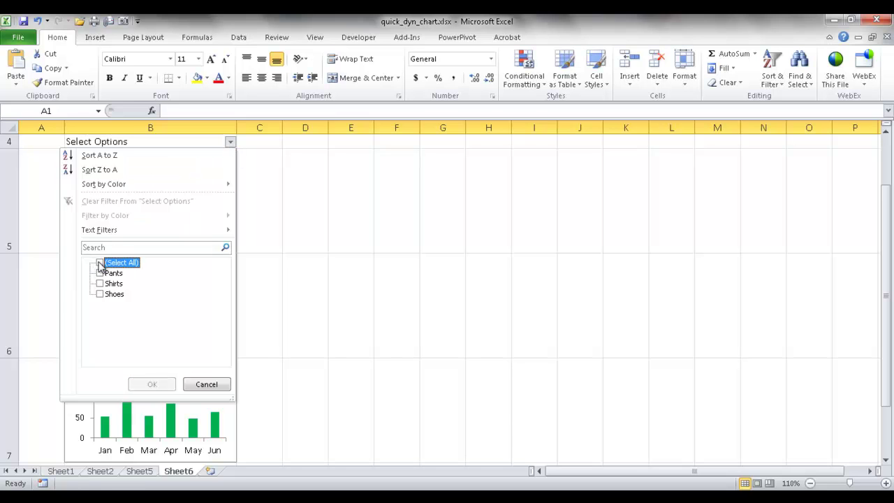
{"action": "left_click", "coordinate": [100, 273]}
{"action": "left_click", "coordinate": [162, 384]}
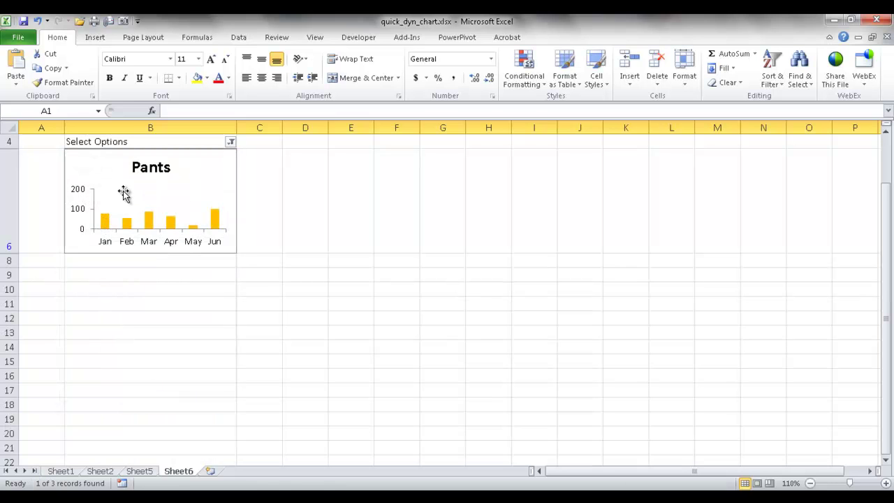
{"action": "left_click", "coordinate": [232, 143]}
{"action": "left_click", "coordinate": [100, 283]}
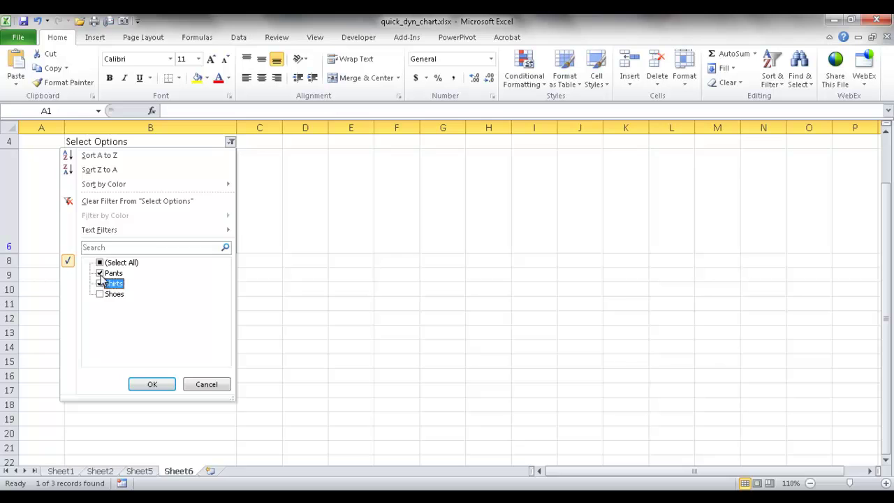
{"action": "left_click", "coordinate": [100, 274]}
{"action": "left_click", "coordinate": [152, 384]}
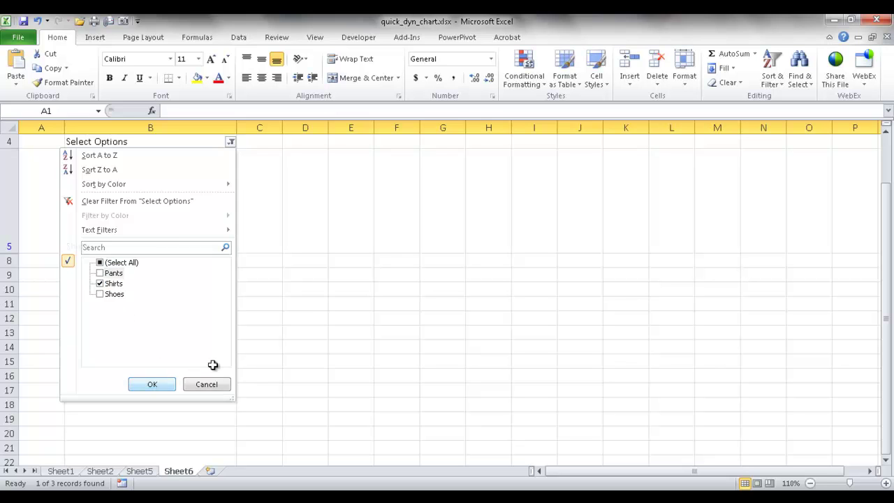
Filter Select Options to Shirts and Pants, hiding the Shoes row.
{"action": "left_click", "coordinate": [231, 143]}
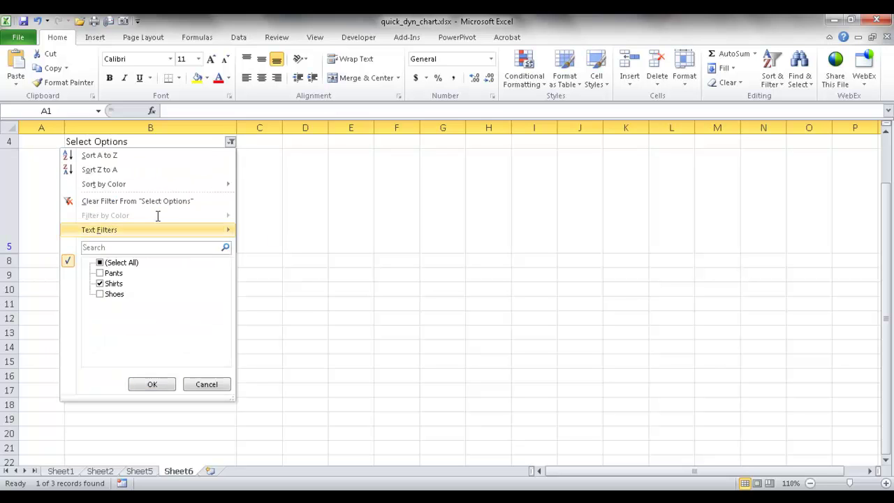
{"action": "left_click", "coordinate": [100, 273]}
{"action": "left_click", "coordinate": [152, 384]}
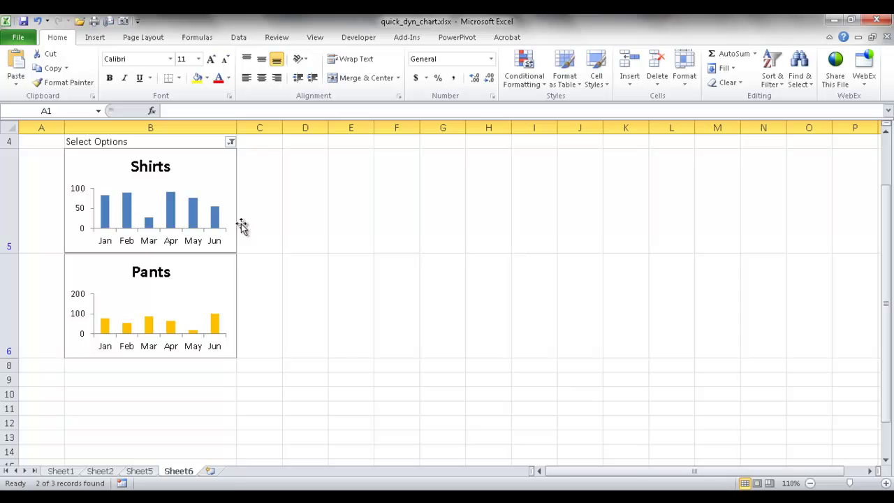
{"action": "left_click", "coordinate": [231, 143]}
{"action": "left_click", "coordinate": [296, 192]}
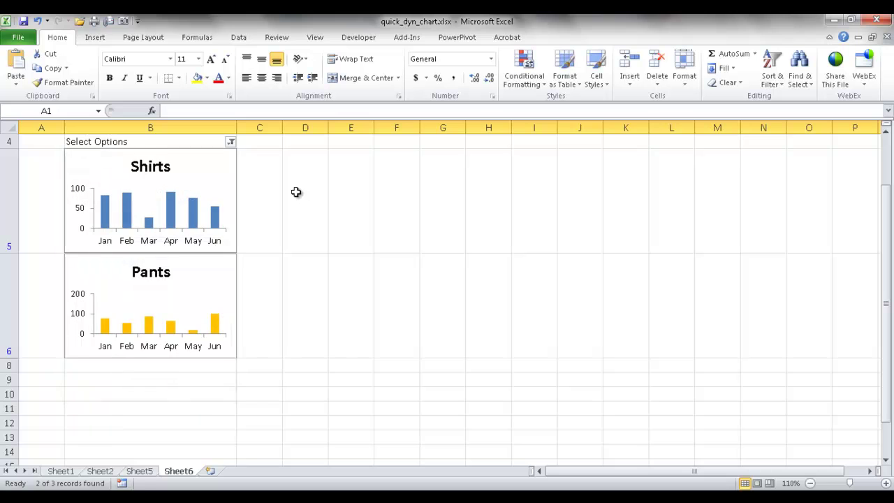